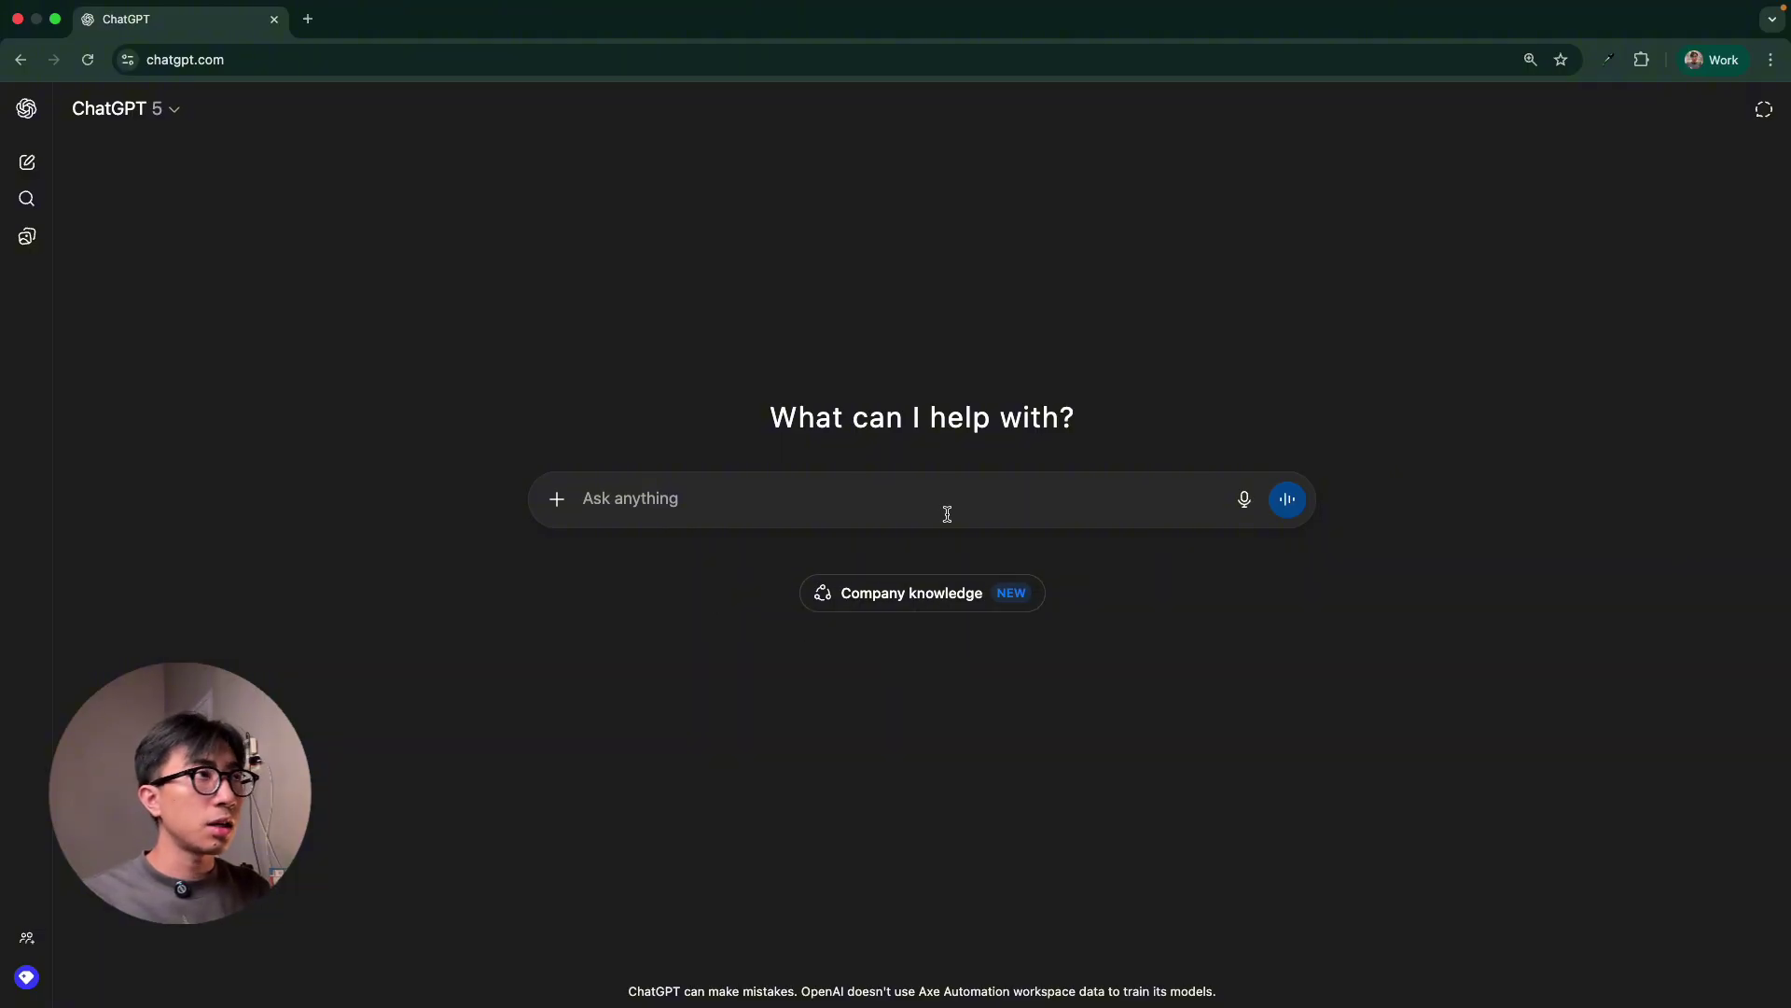
- Open Set up company knowledge and browse the app list, including Google Drive, Slack, Gmail and GitHub
{"action": "left_click", "coordinate": [886, 598]}
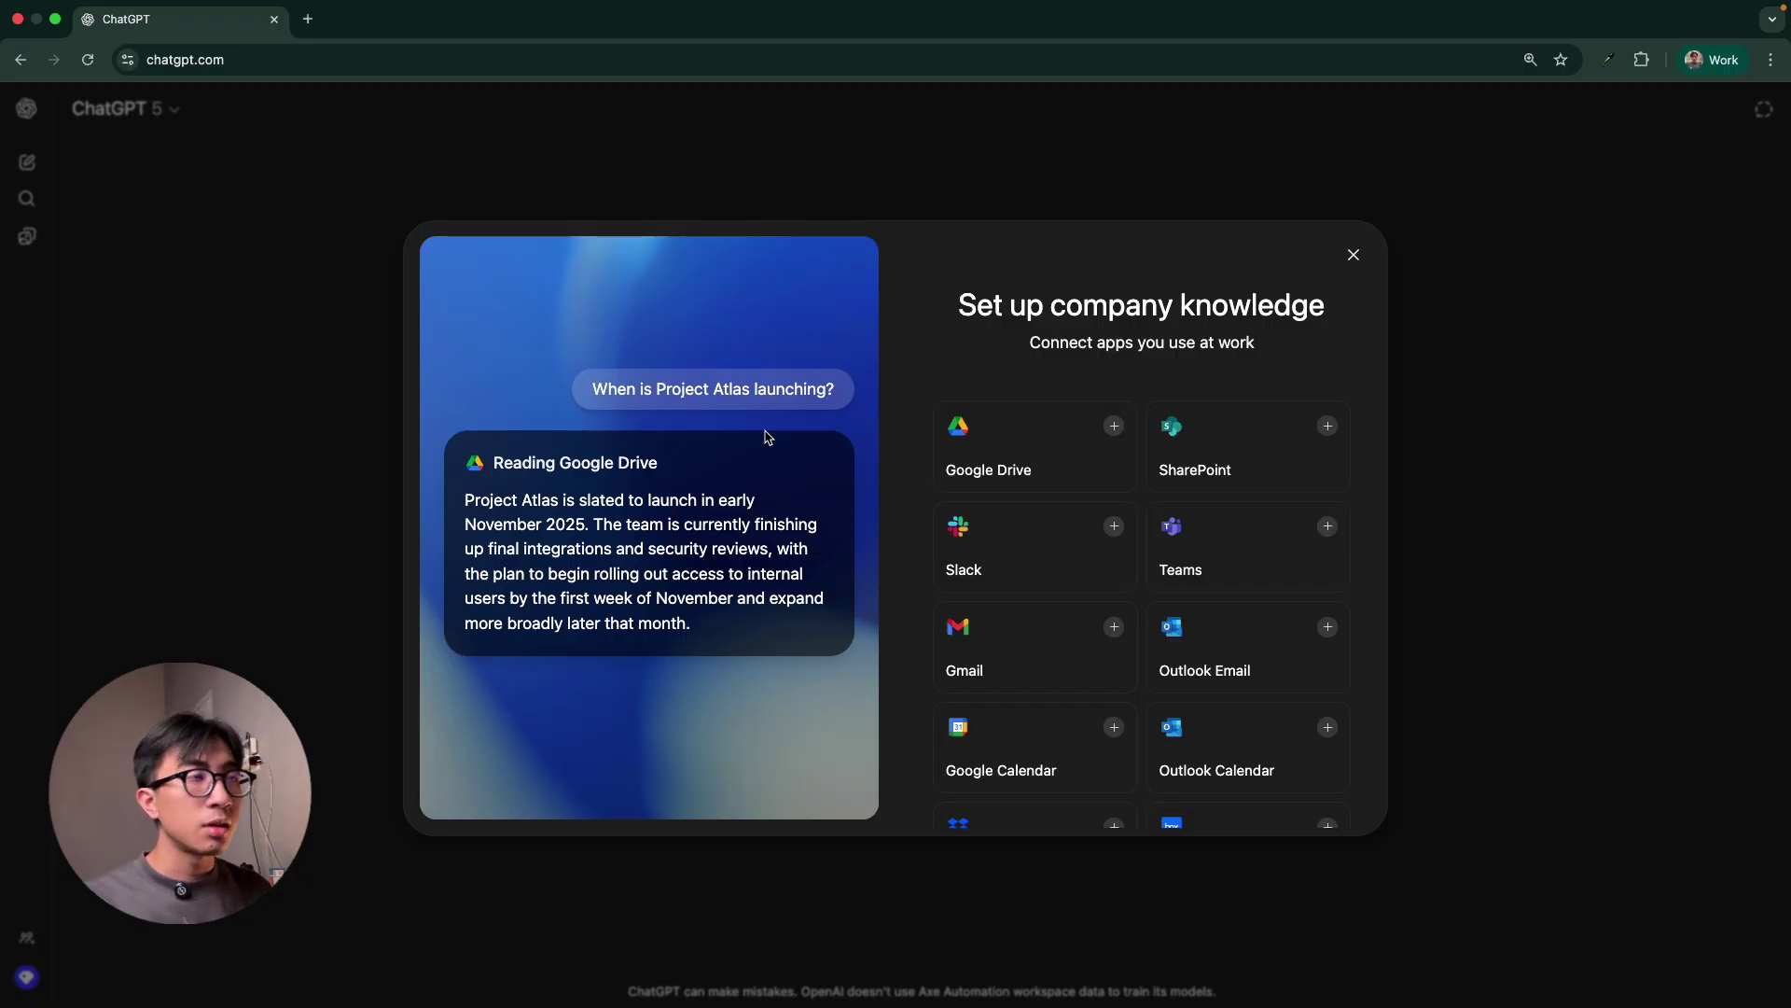
{"action": "scroll", "coordinate": [942, 504], "scroll_direction": "down", "scroll_amount": 5}
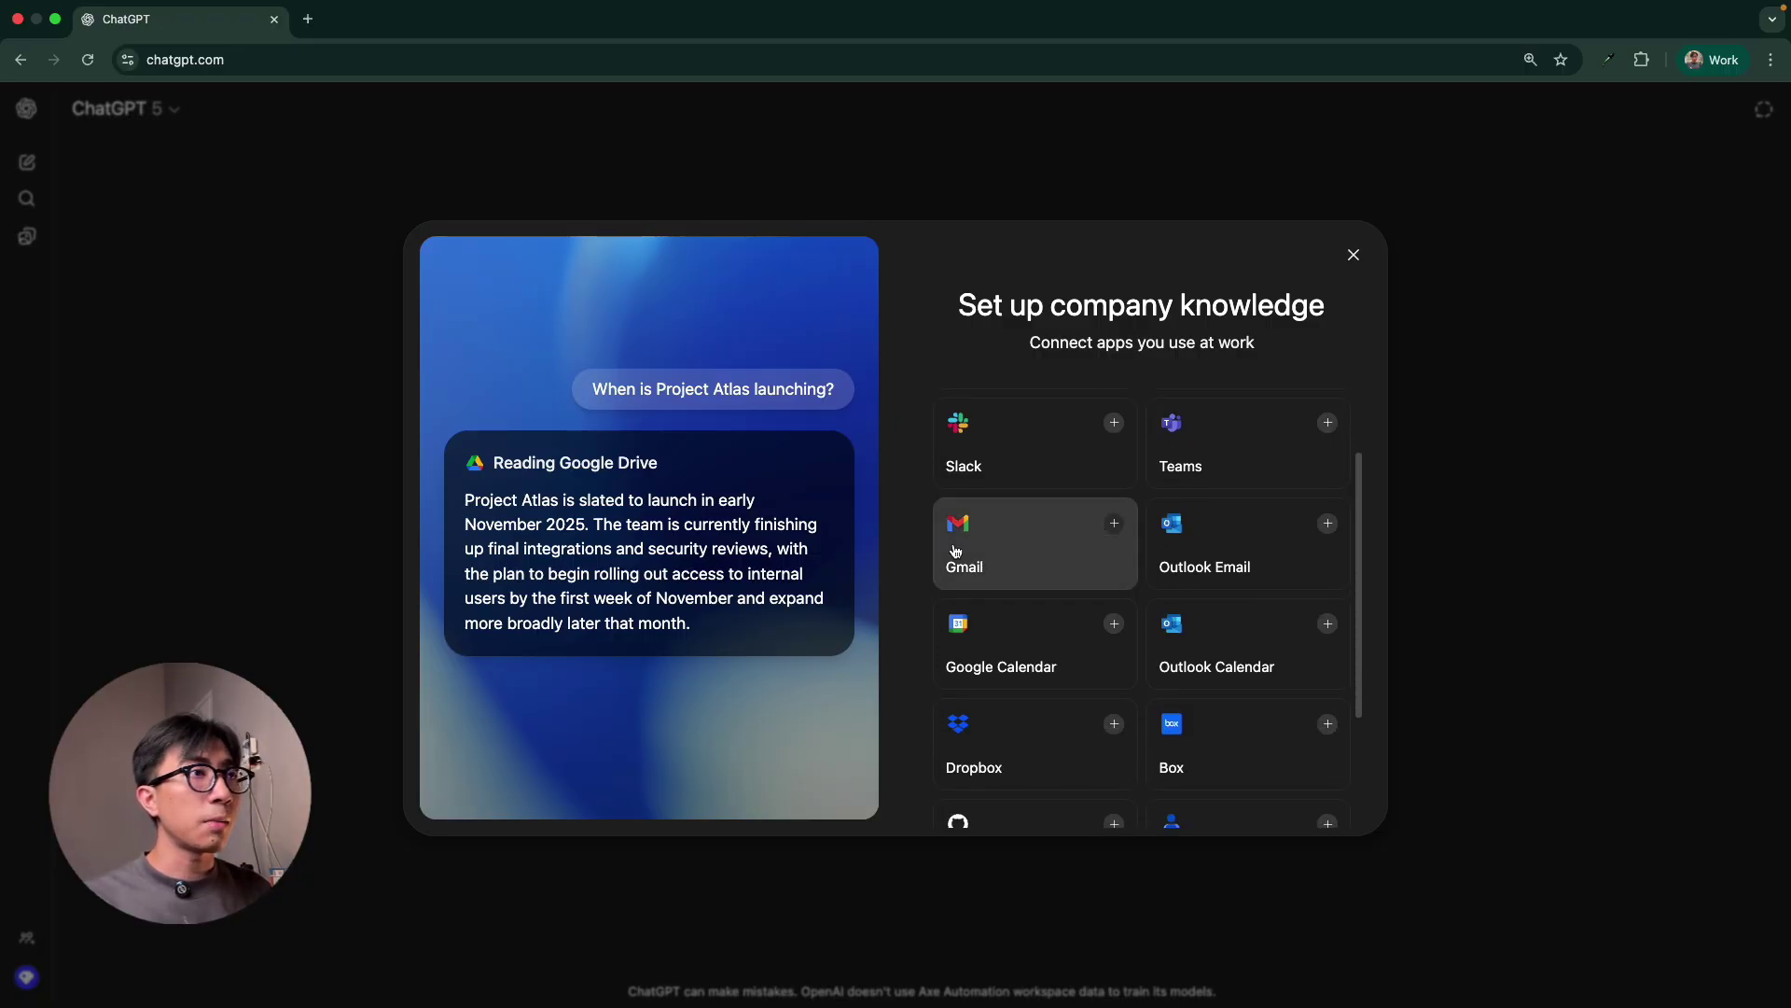
{"action": "scroll", "coordinate": [956, 551], "scroll_direction": "up", "scroll_amount": 5}
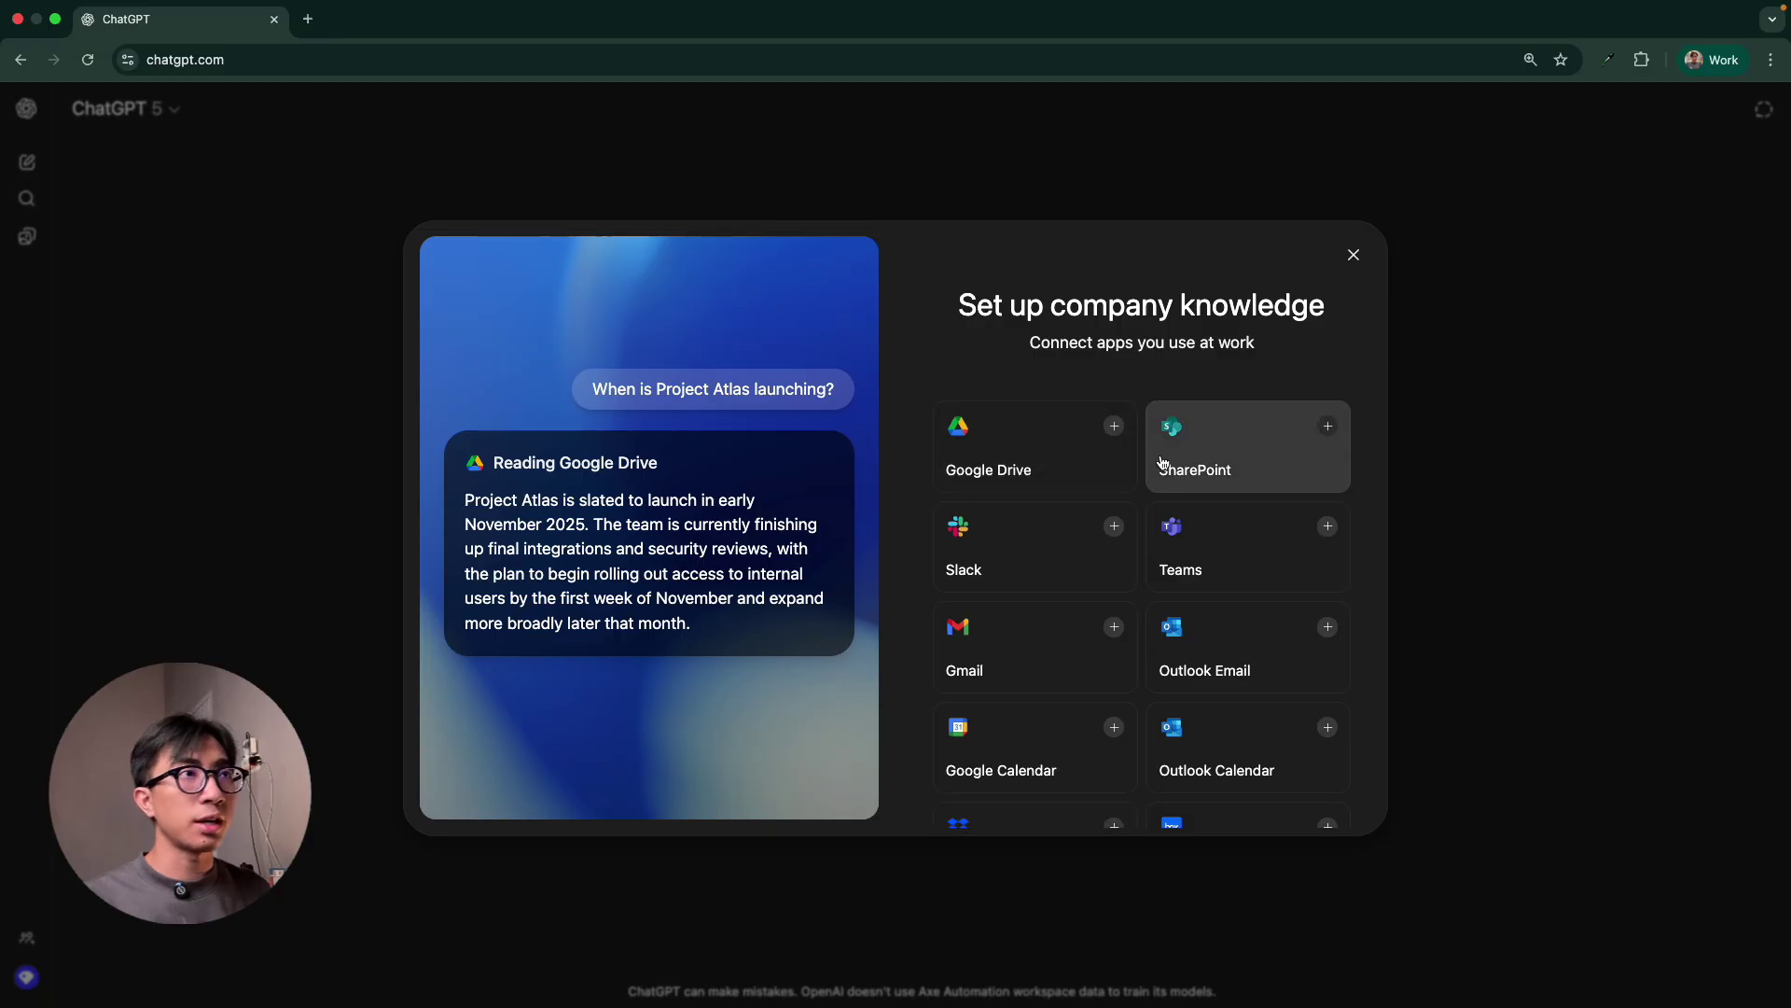
{"action": "scroll", "coordinate": [1113, 549], "scroll_direction": "down", "scroll_amount": 1}
{"action": "scroll", "coordinate": [1113, 549], "scroll_direction": "down", "scroll_amount": 3}
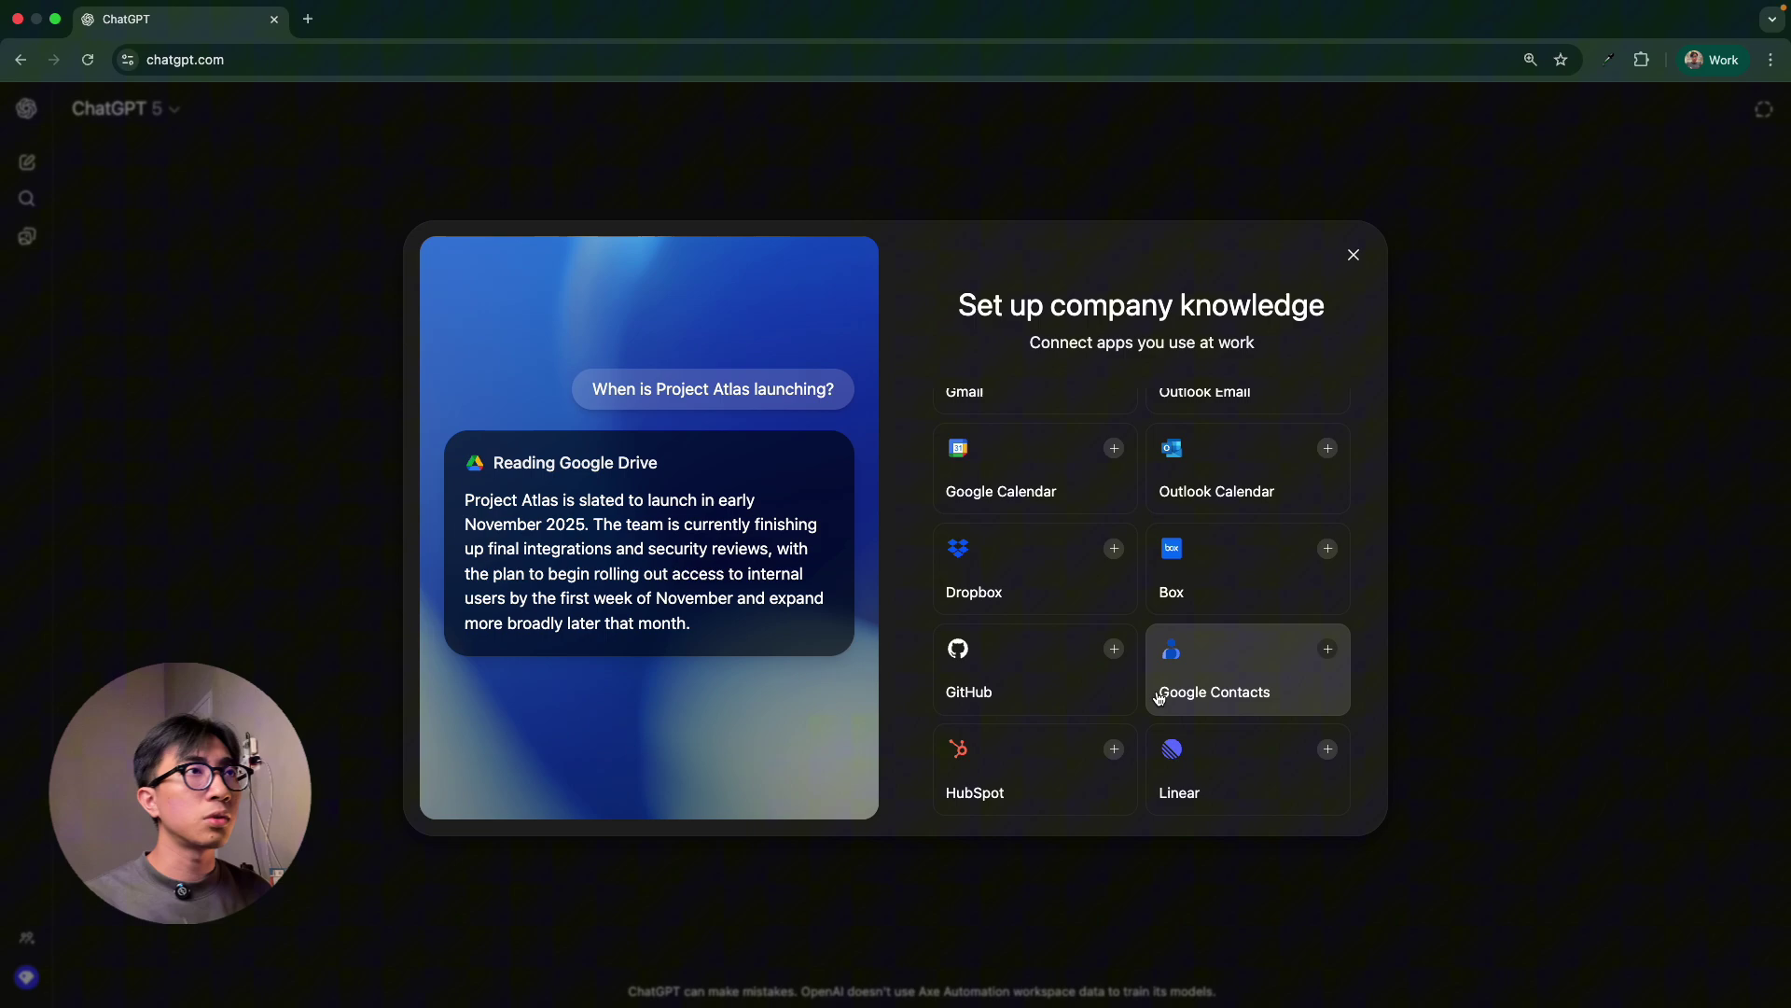
{"action": "scroll", "coordinate": [1155, 696], "scroll_direction": "up", "scroll_amount": 4}
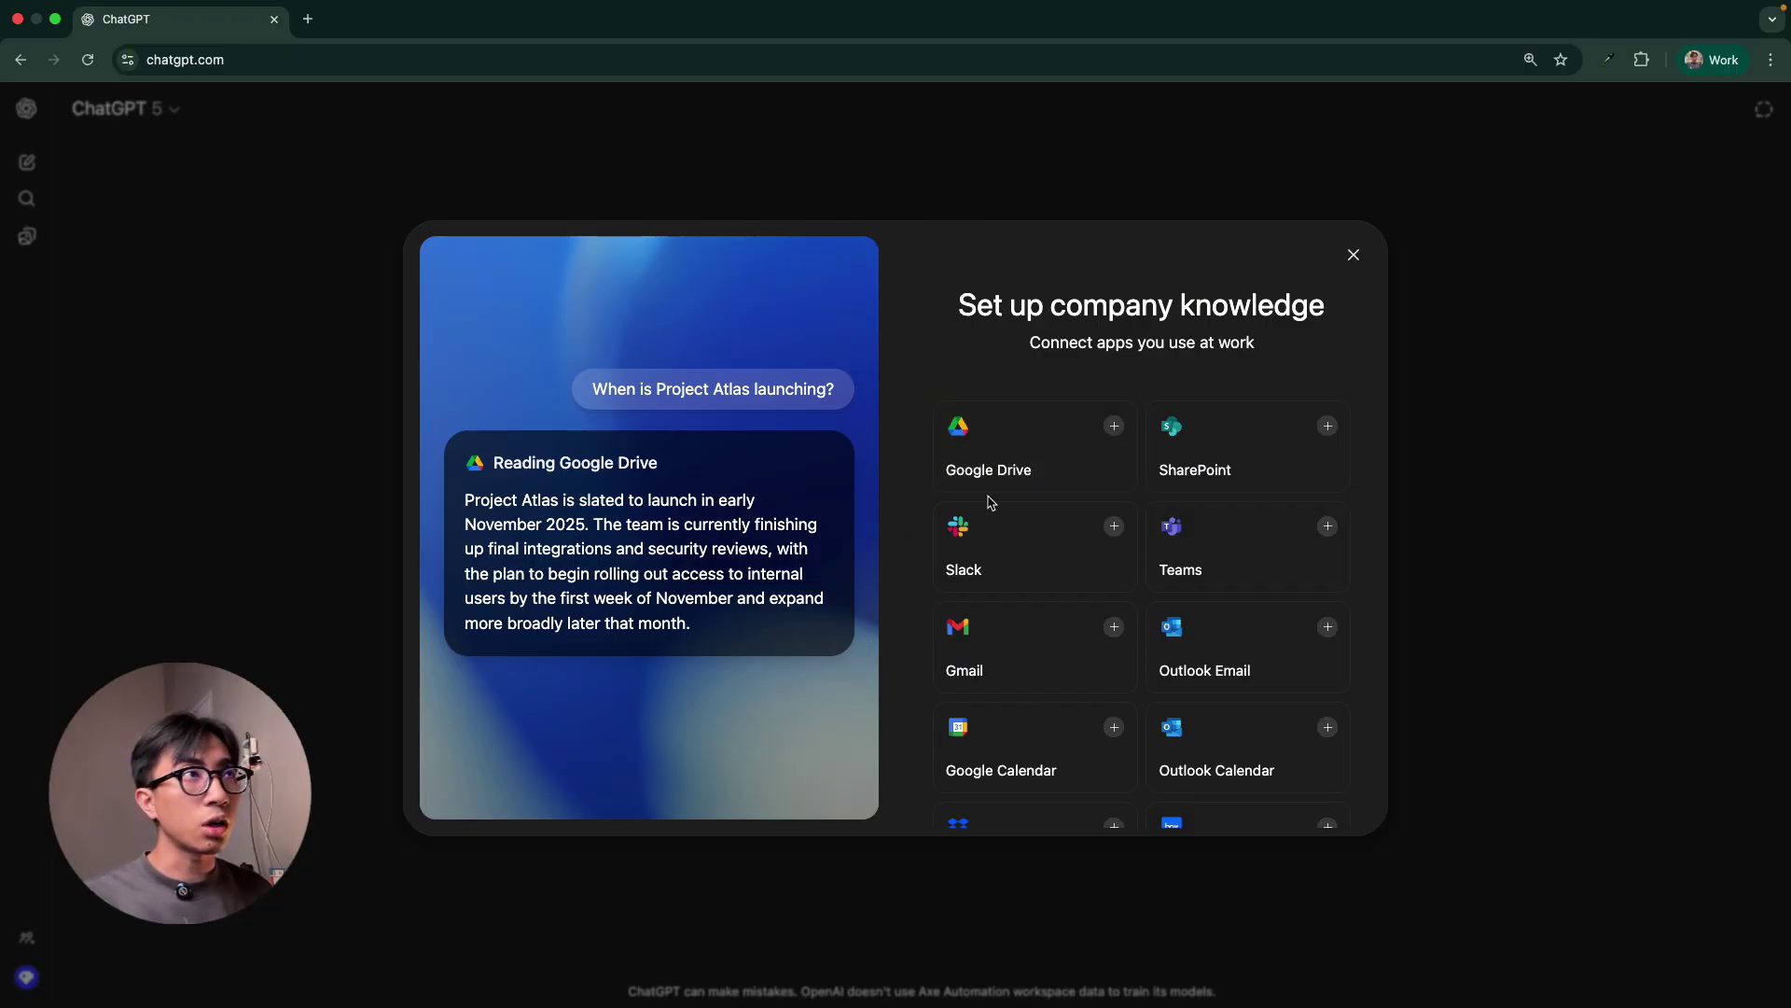
{"action": "scroll", "coordinate": [1094, 490], "scroll_direction": "down", "scroll_amount": 1}
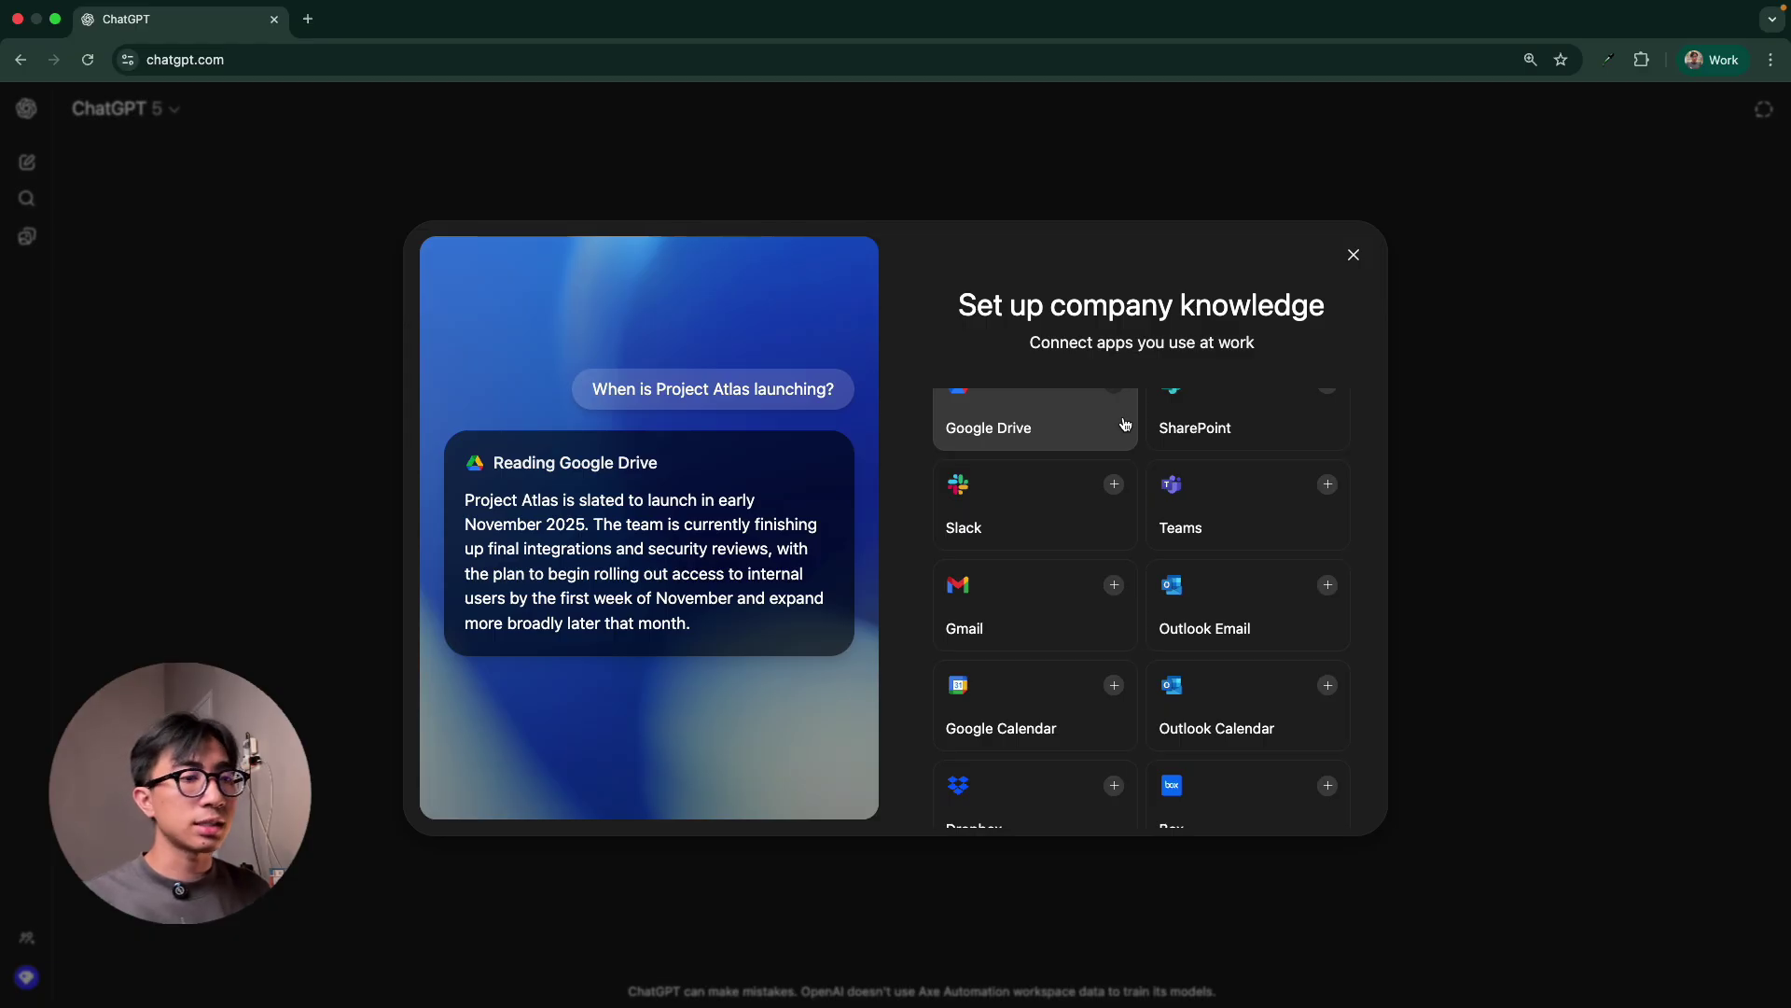
{"action": "scroll", "coordinate": [1126, 438], "scroll_direction": "down", "scroll_amount": 4}
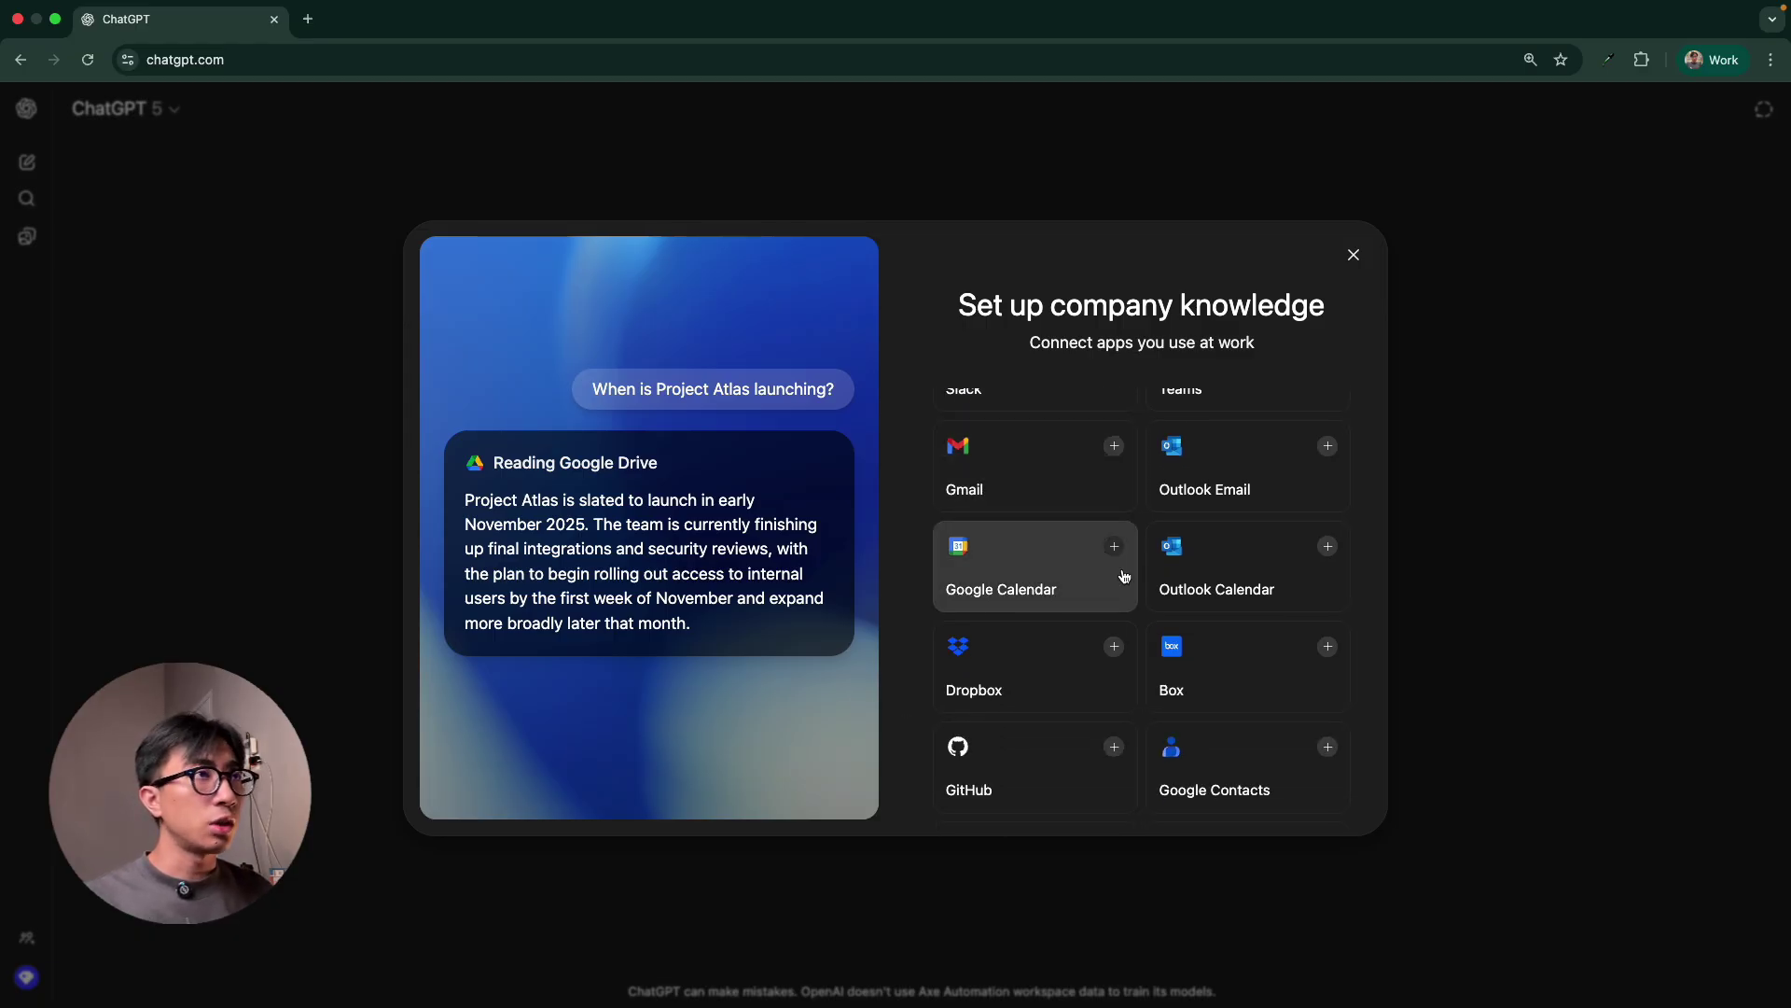
{"action": "scroll", "coordinate": [1125, 575], "scroll_direction": "up", "scroll_amount": 5}
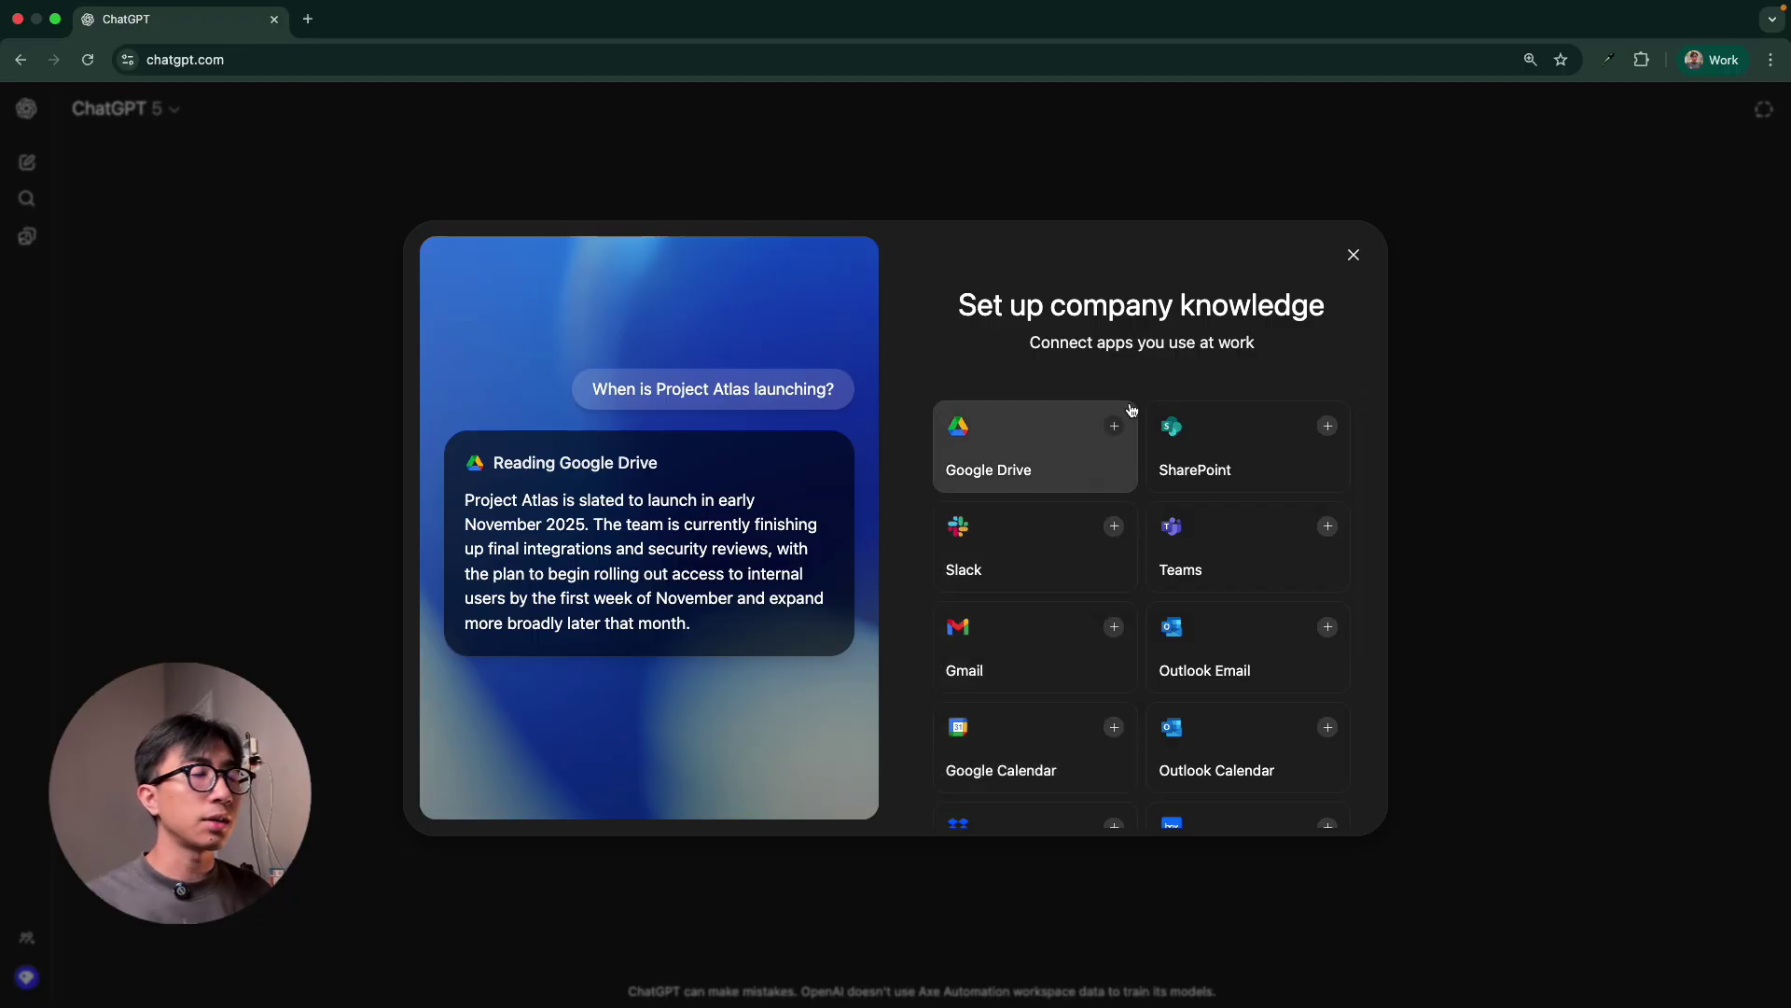
- Connect Gmail by signing in with the work Google account and granting ChatGPT access
{"action": "left_click", "coordinate": [1114, 628]}
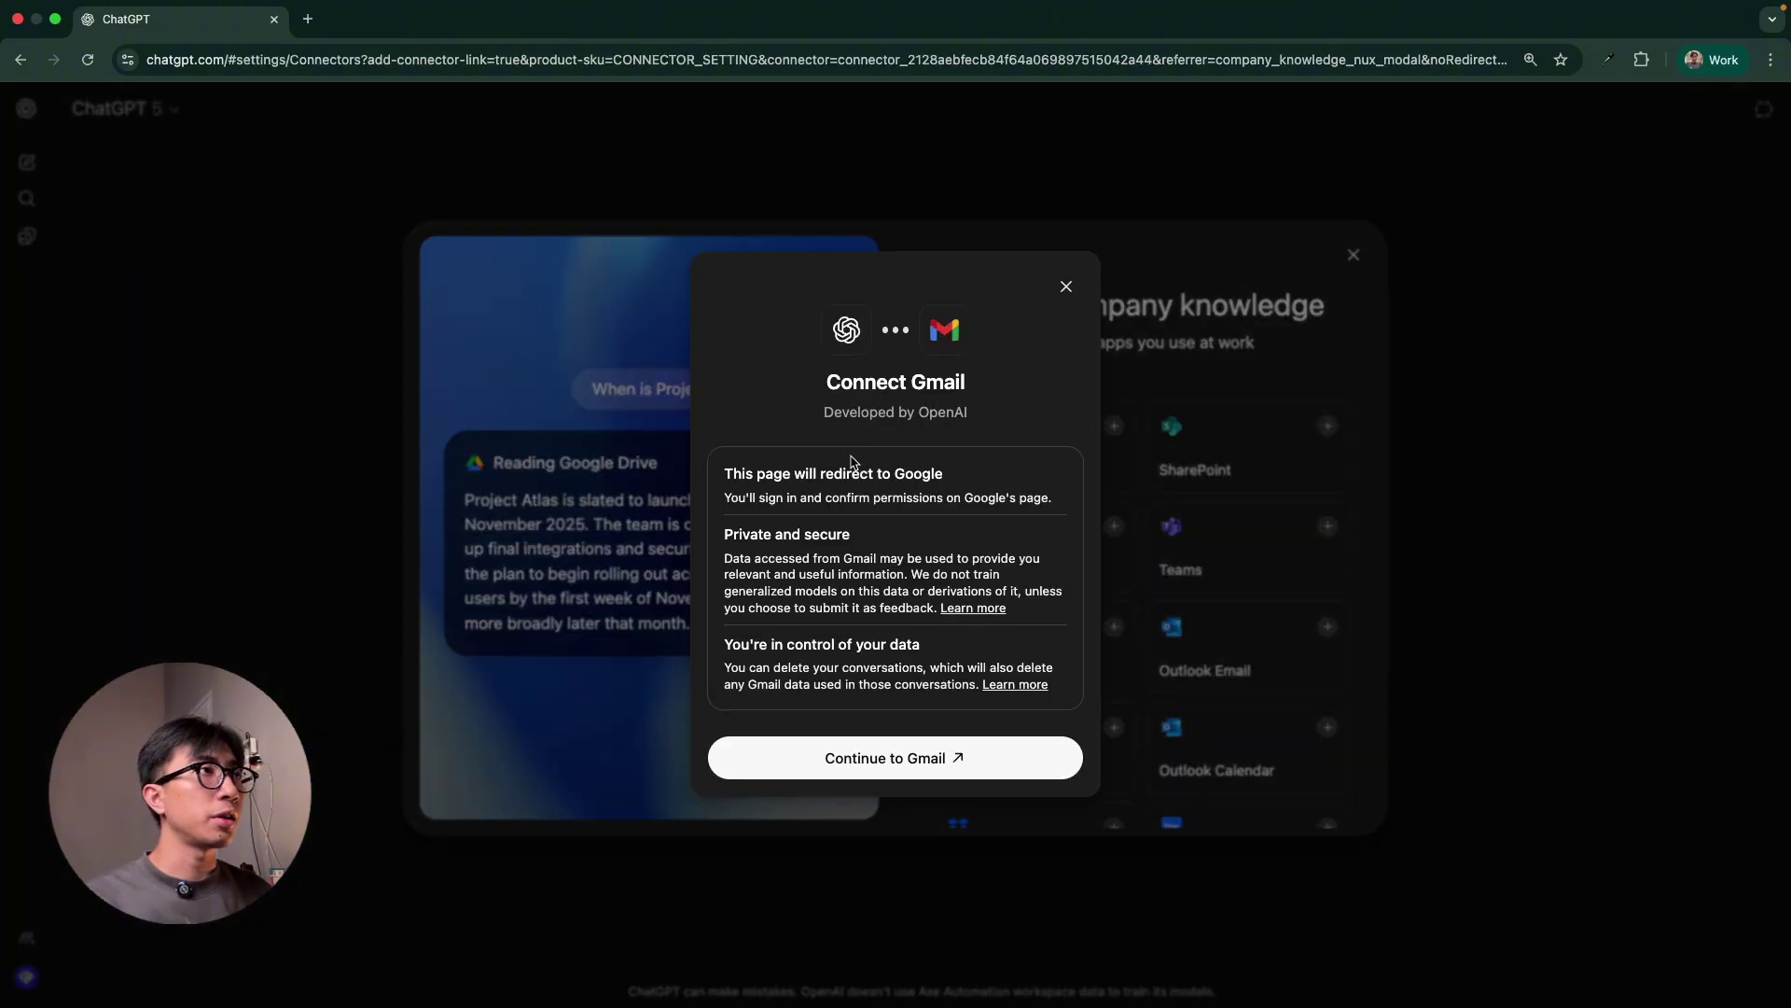
{"action": "left_click", "coordinate": [907, 769]}
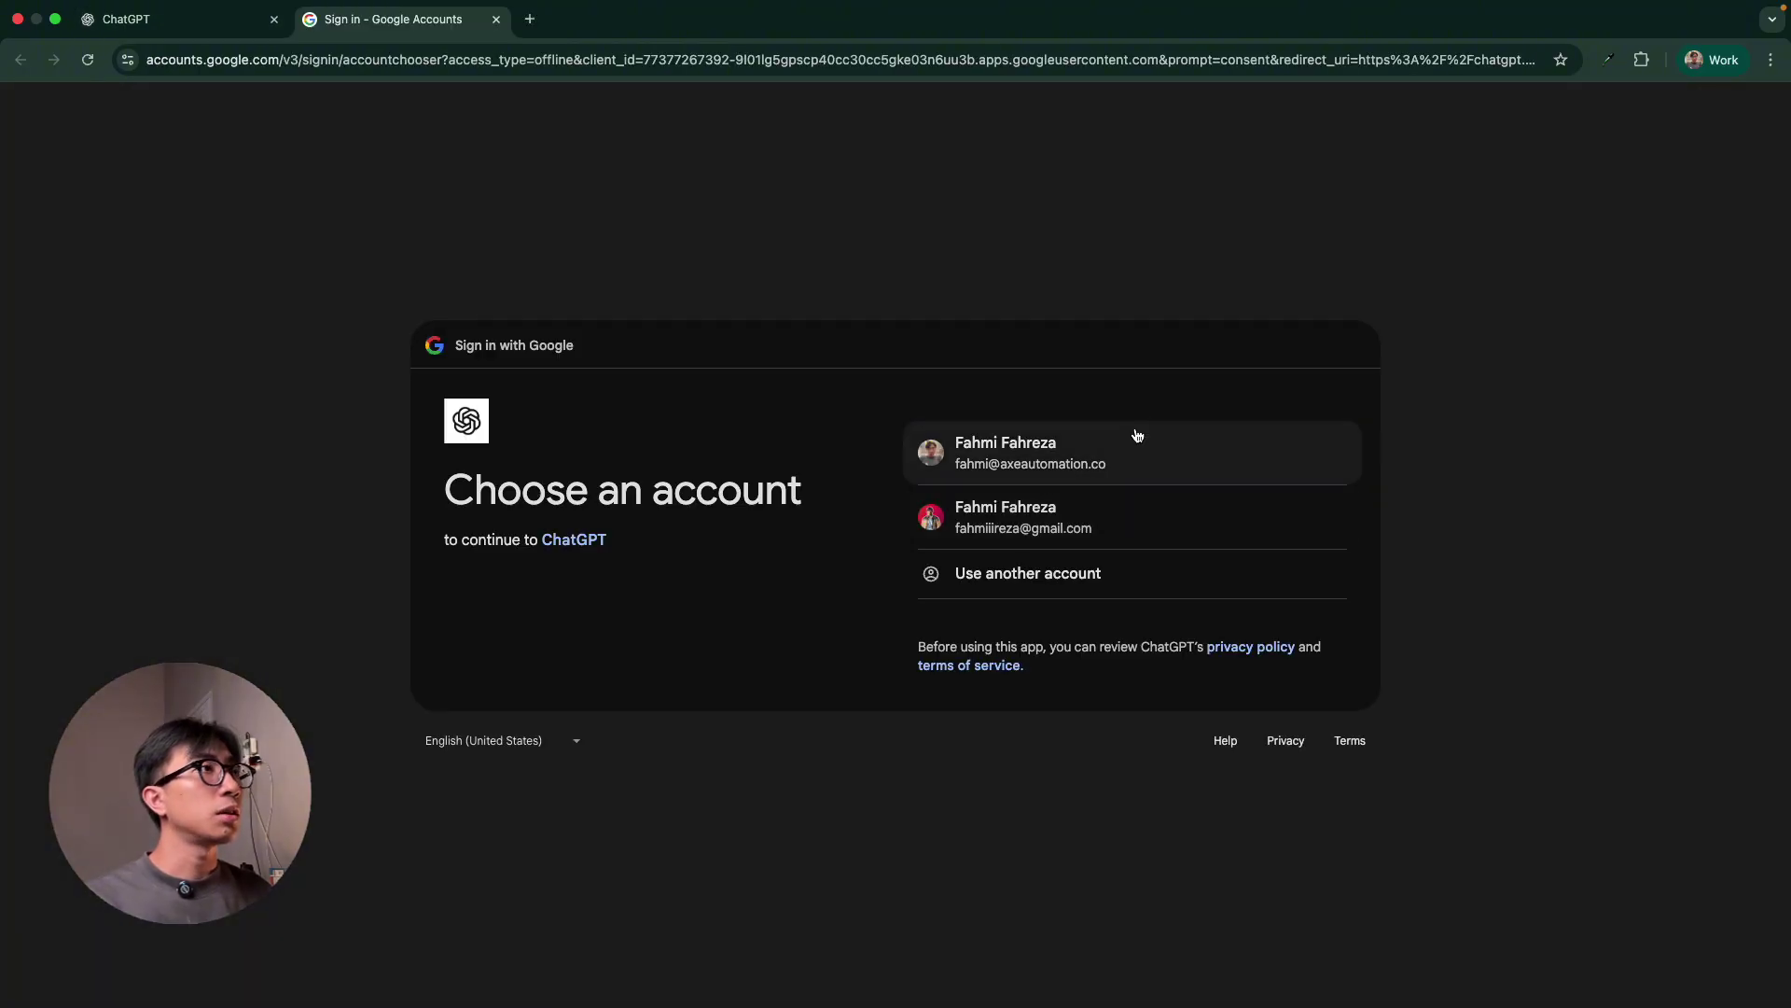
{"action": "left_click", "coordinate": [1150, 469]}
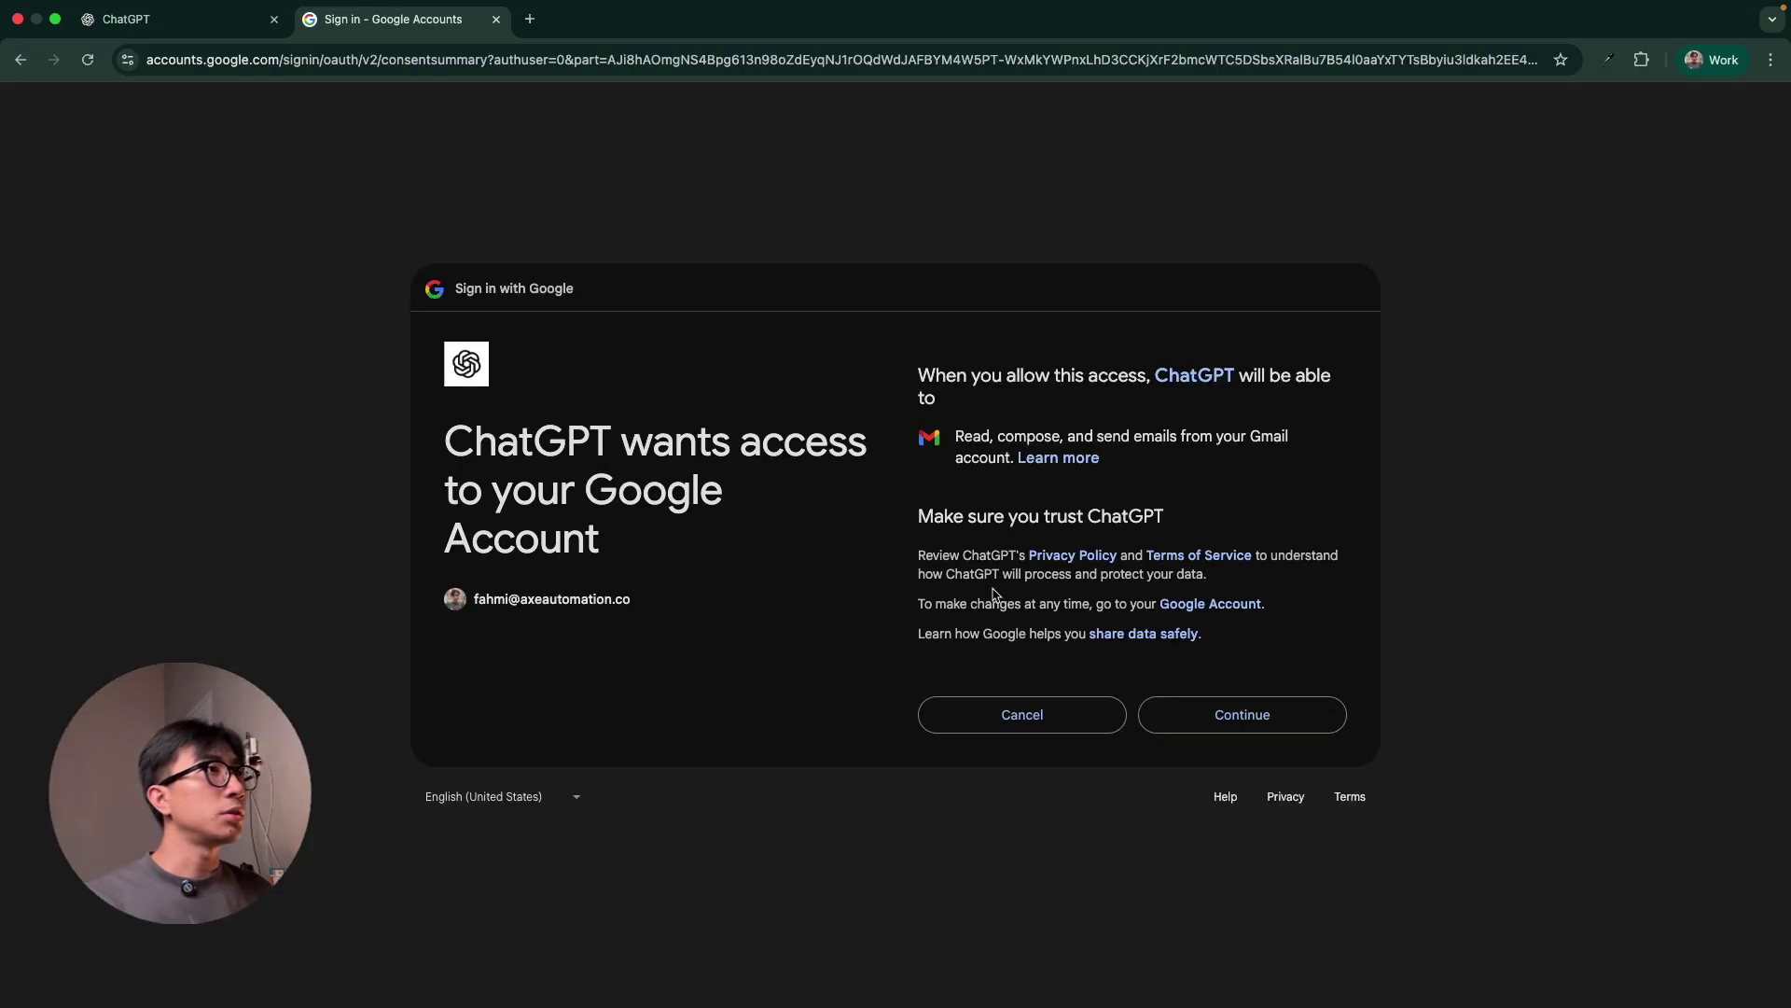
{"action": "left_click", "coordinate": [1191, 705]}
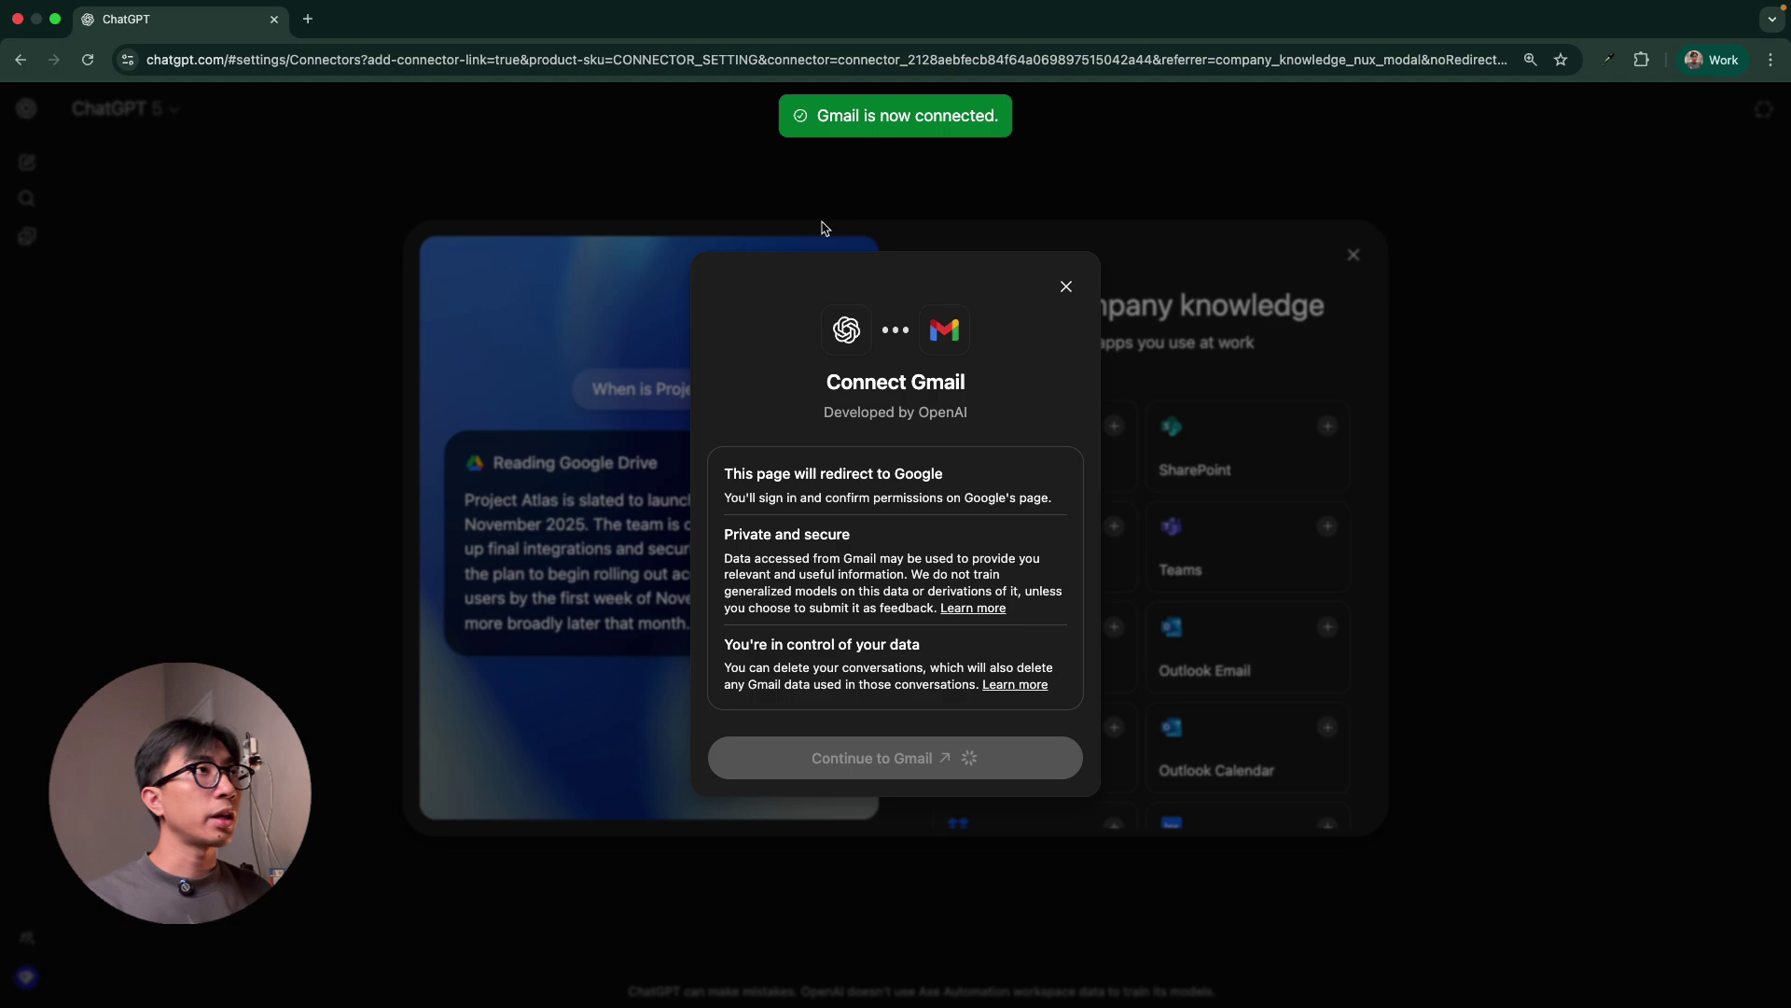
{"action": "left_click", "coordinate": [1065, 285]}
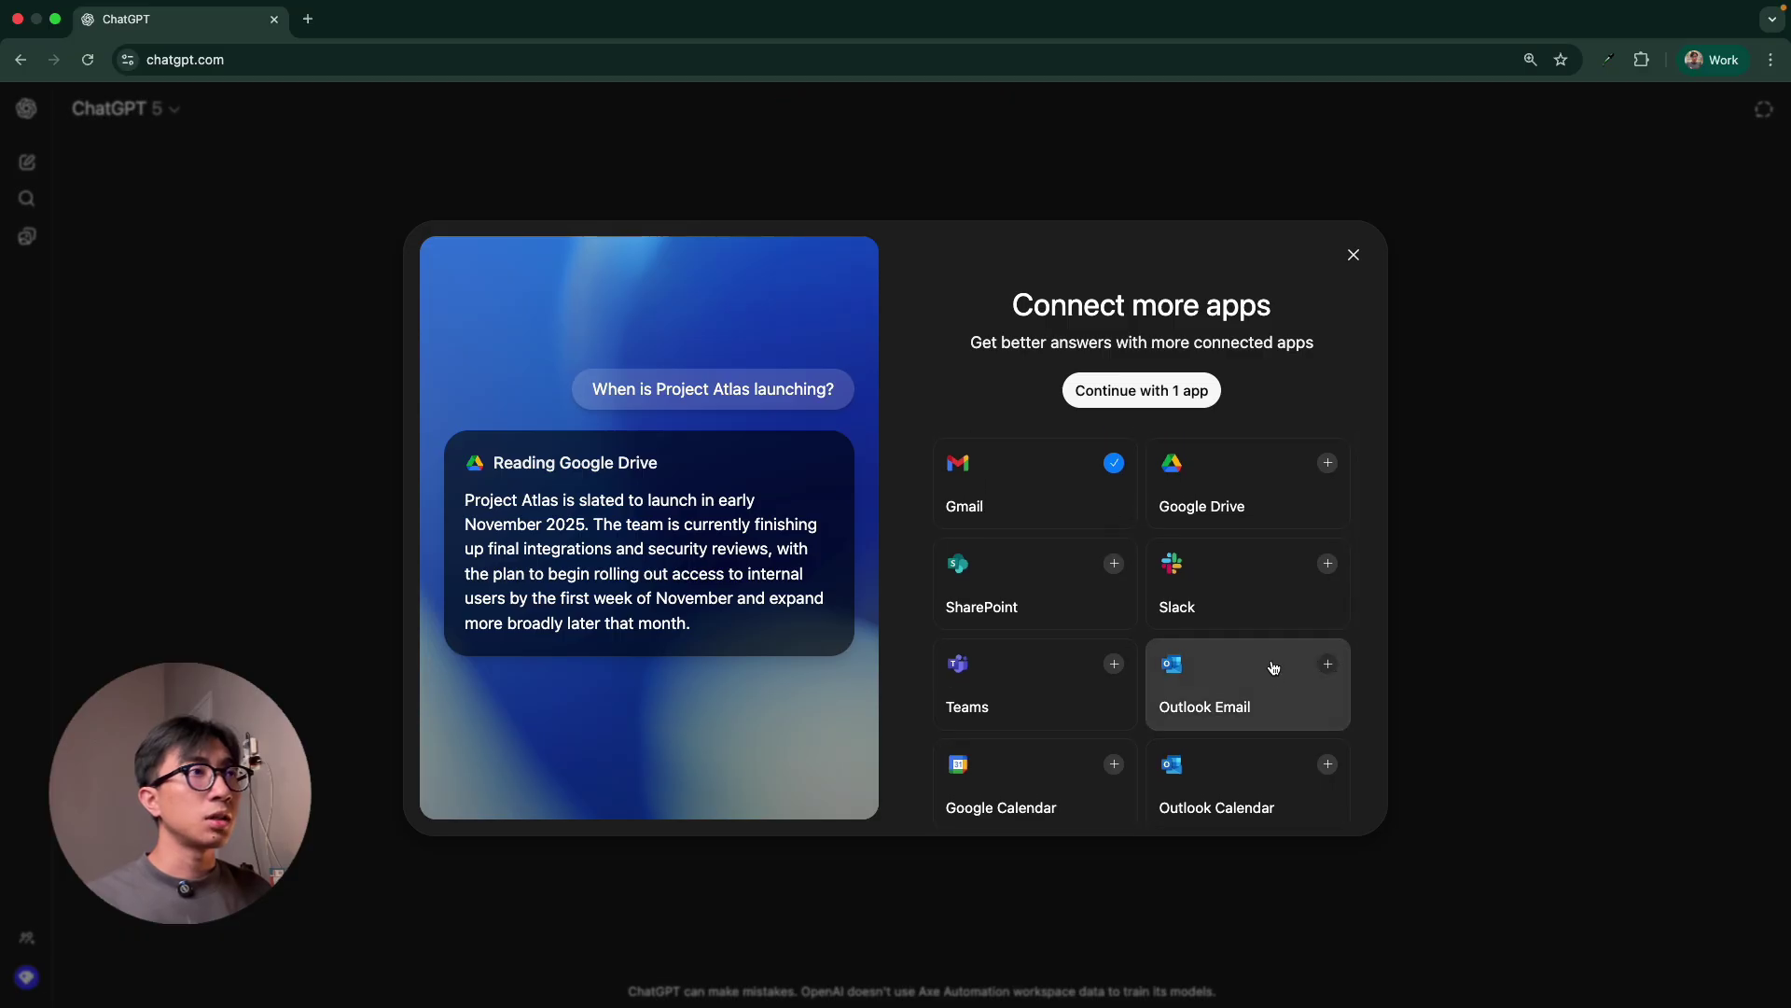
- Add Google Drive and Slack as further company knowledge sources
{"action": "left_click", "coordinate": [1329, 464]}
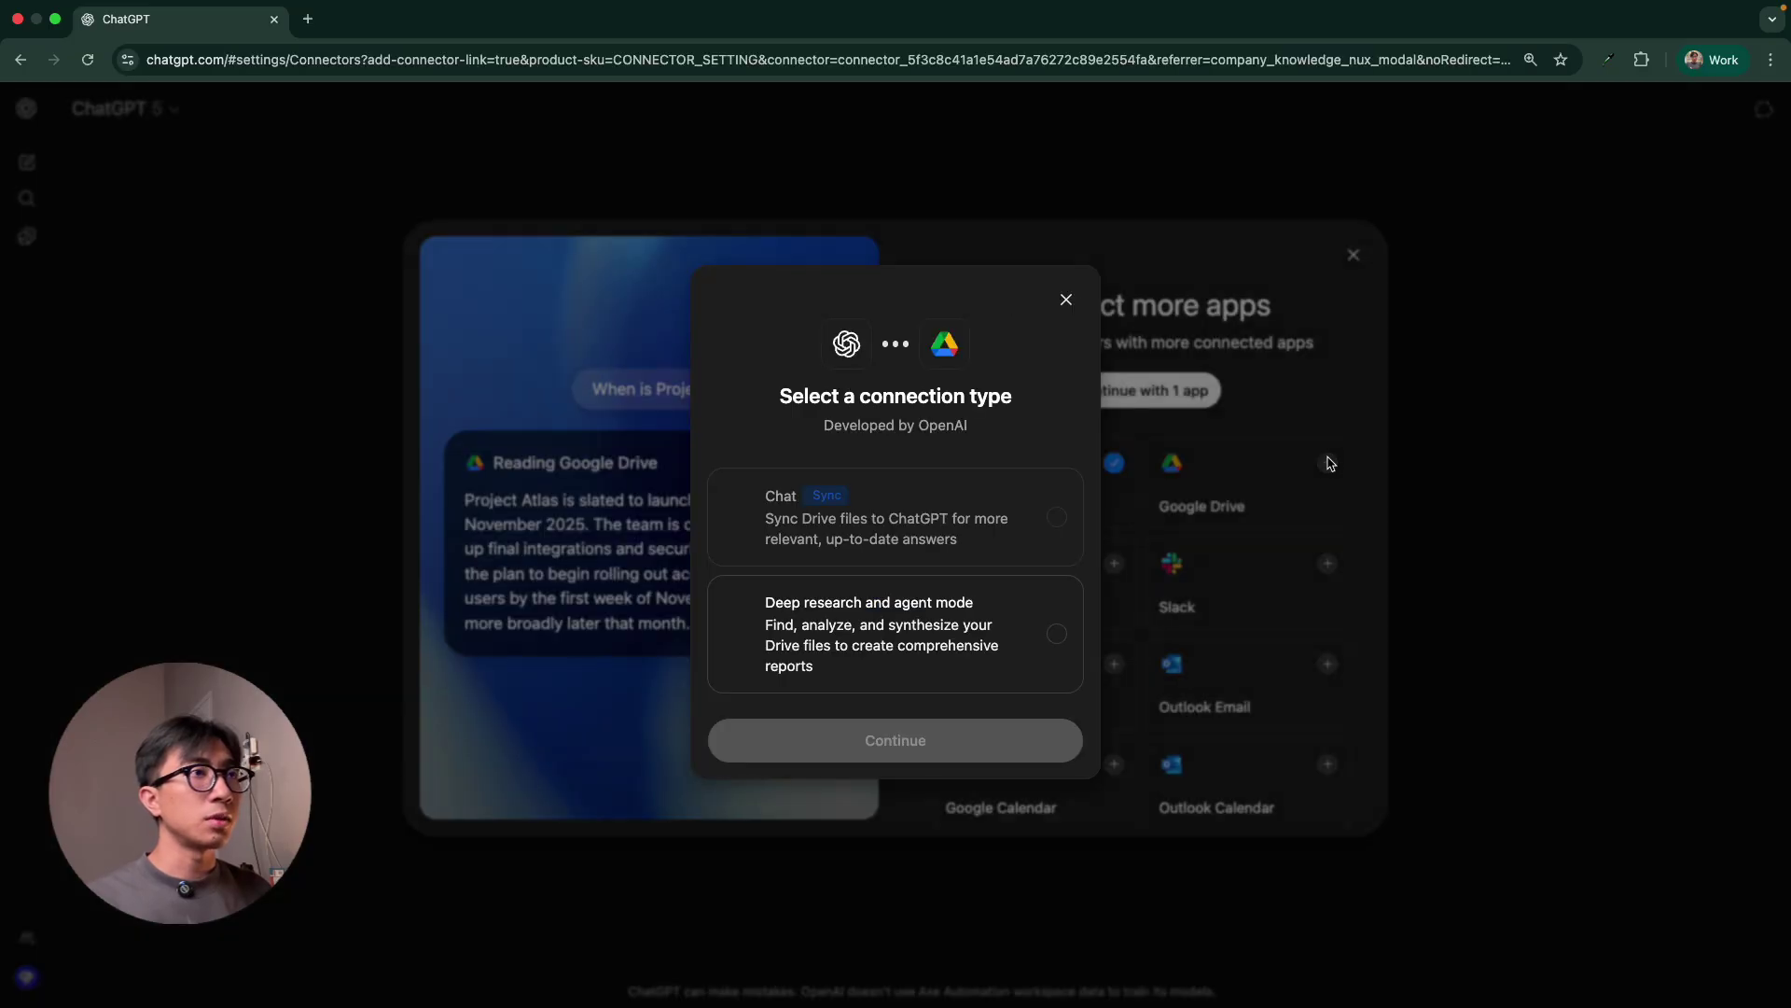
{"action": "left_click", "coordinate": [836, 607]}
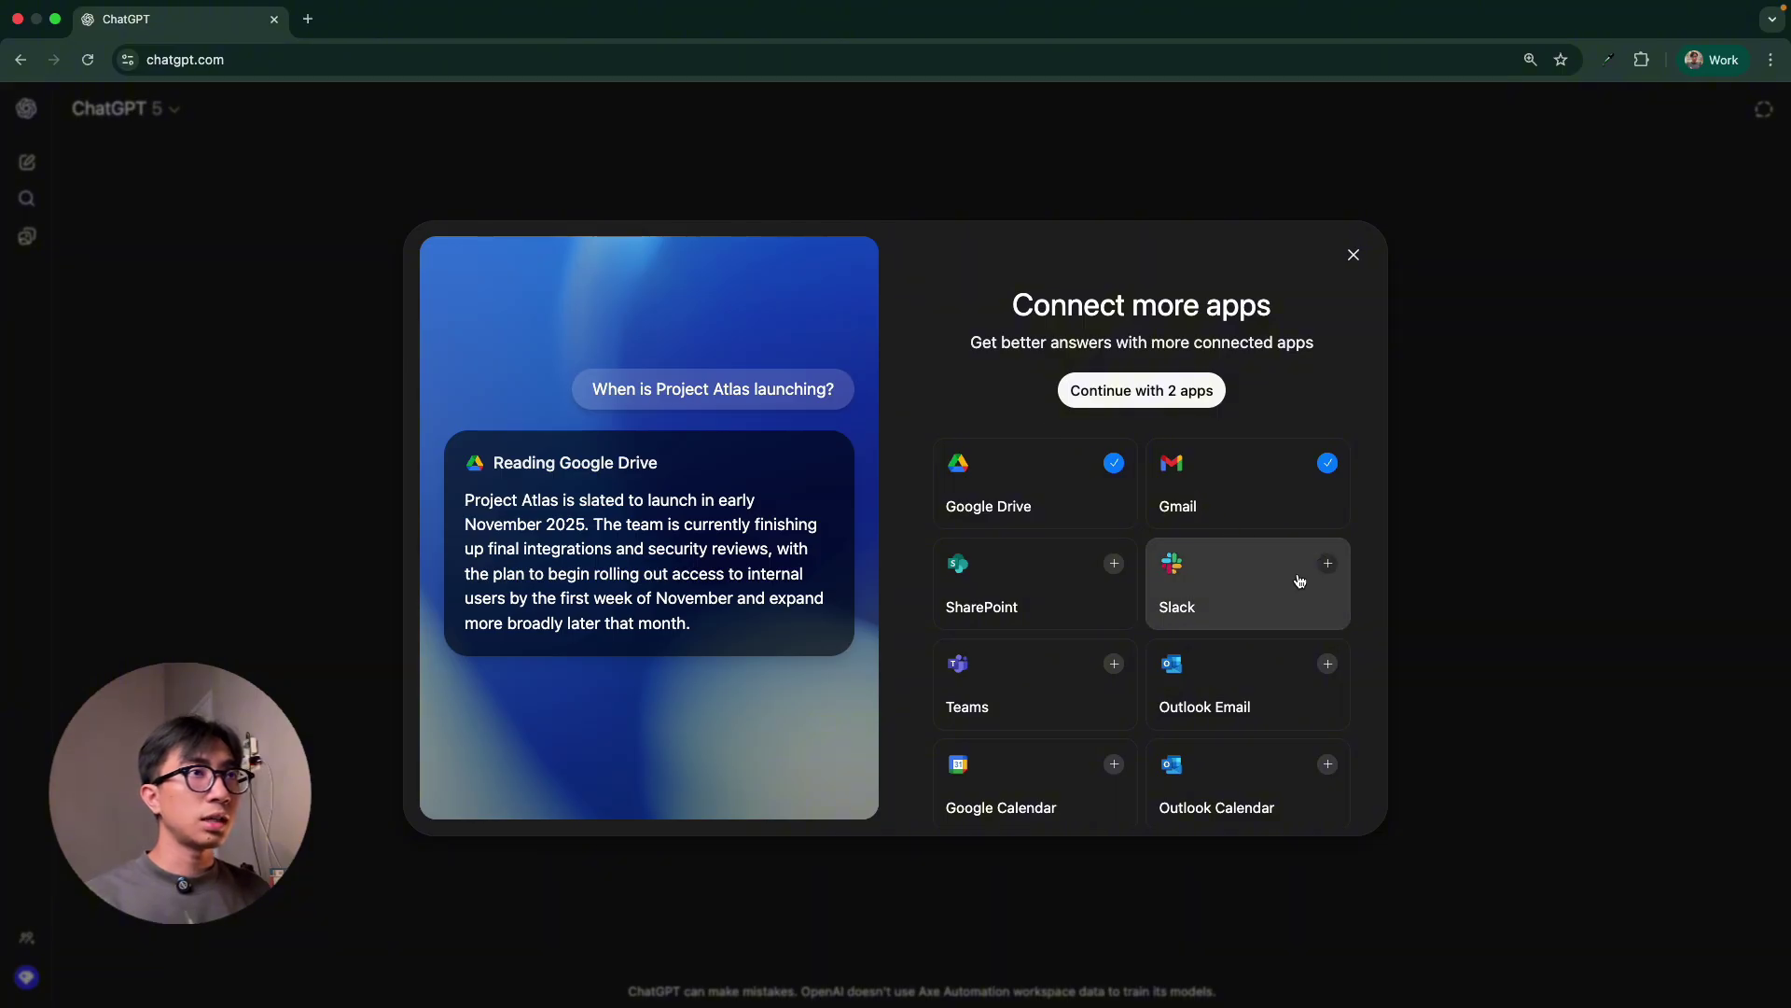
{"action": "left_click", "coordinate": [1333, 564]}
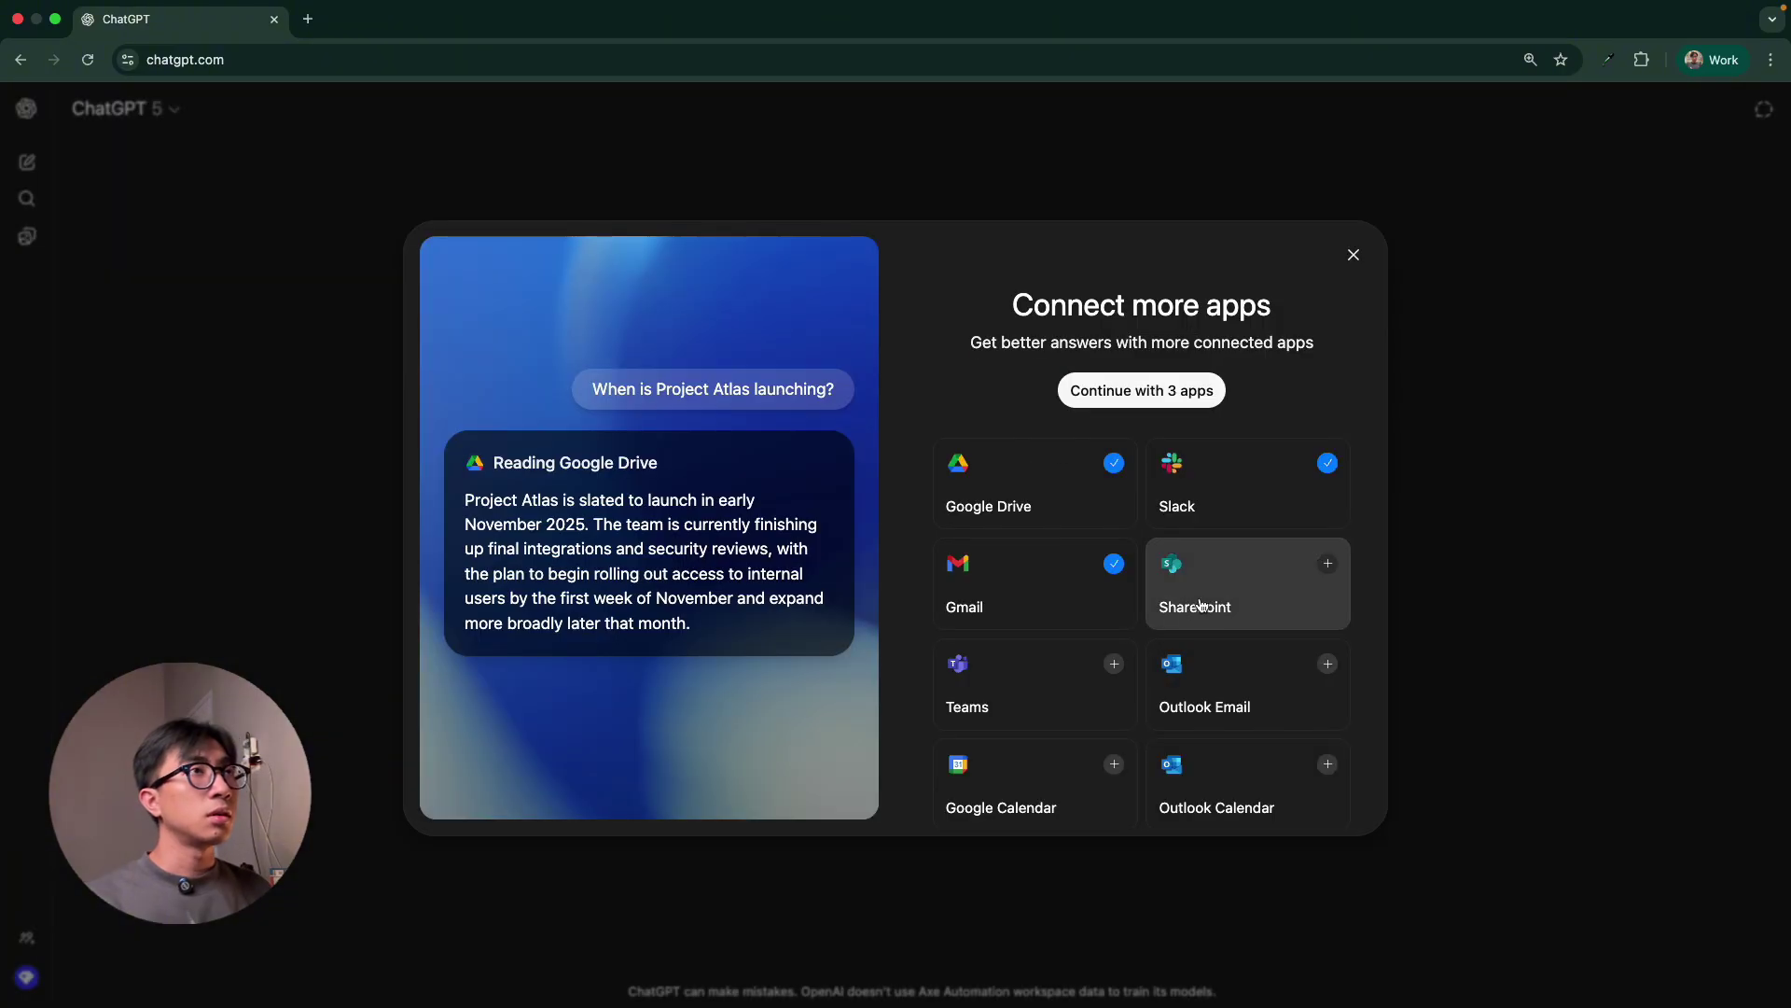
- Continue with the 3 apps and ask 'what is the content that im planning for this week?'
{"action": "left_click", "coordinate": [1182, 402]}
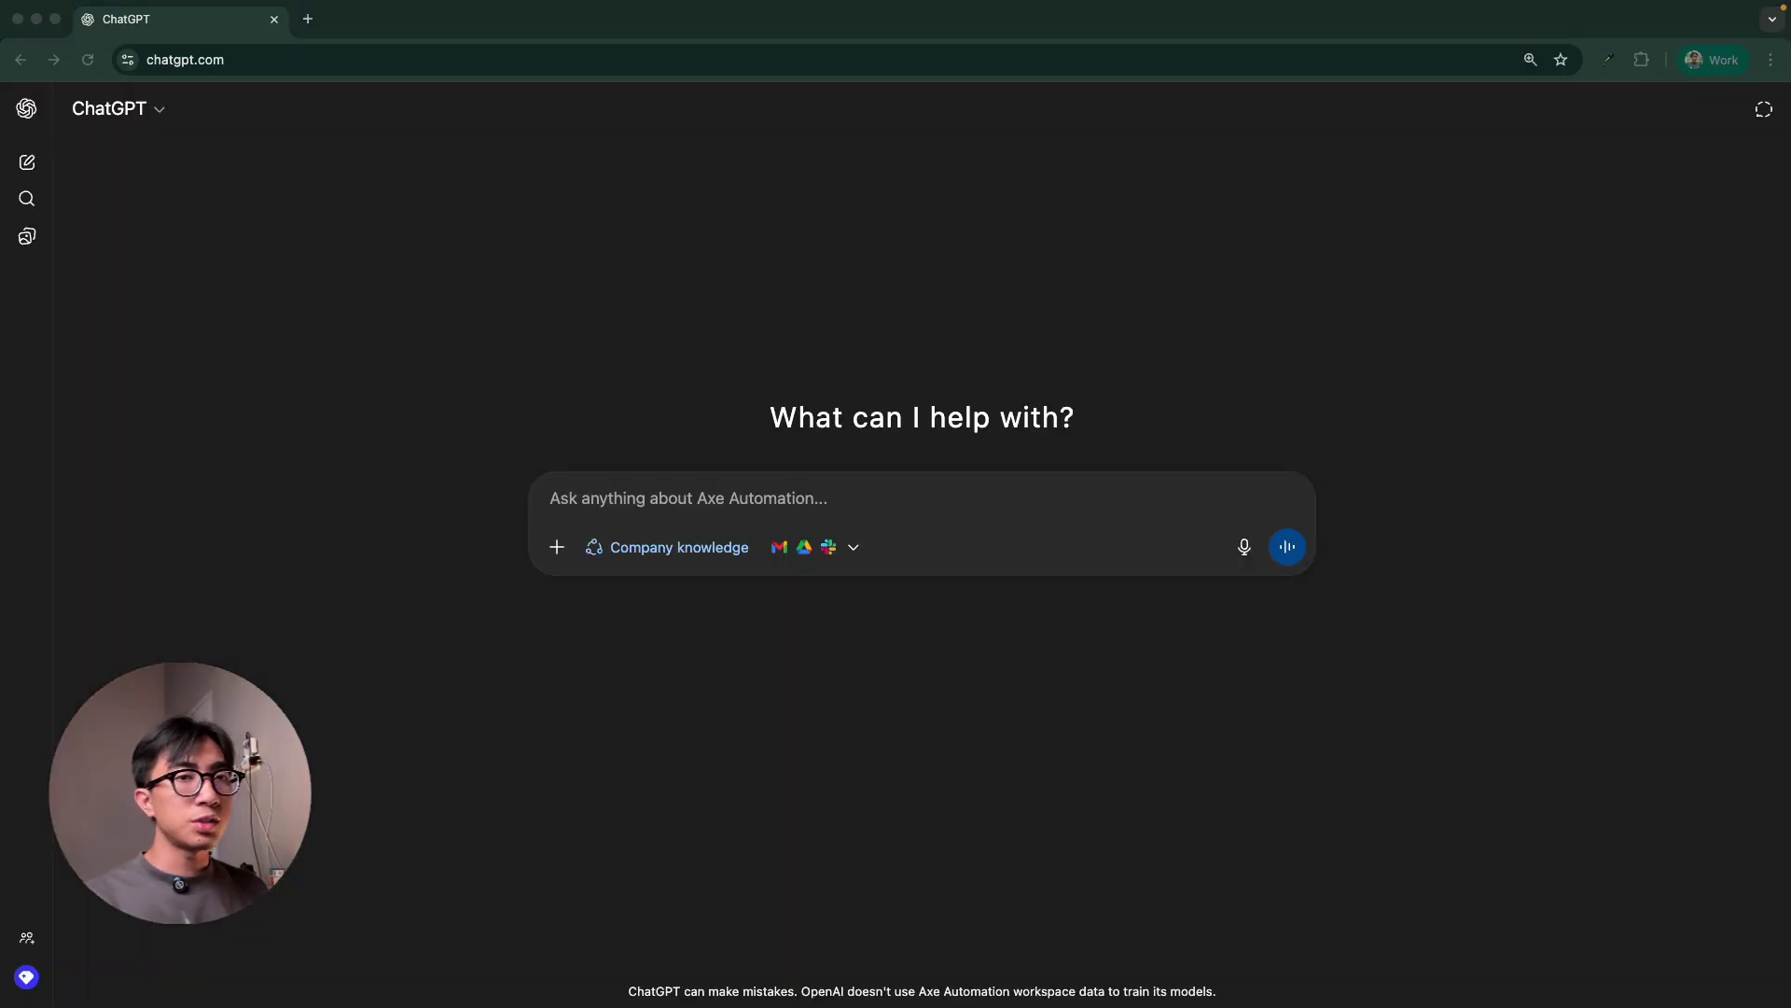
{"action": "left_click", "coordinate": [798, 498]}
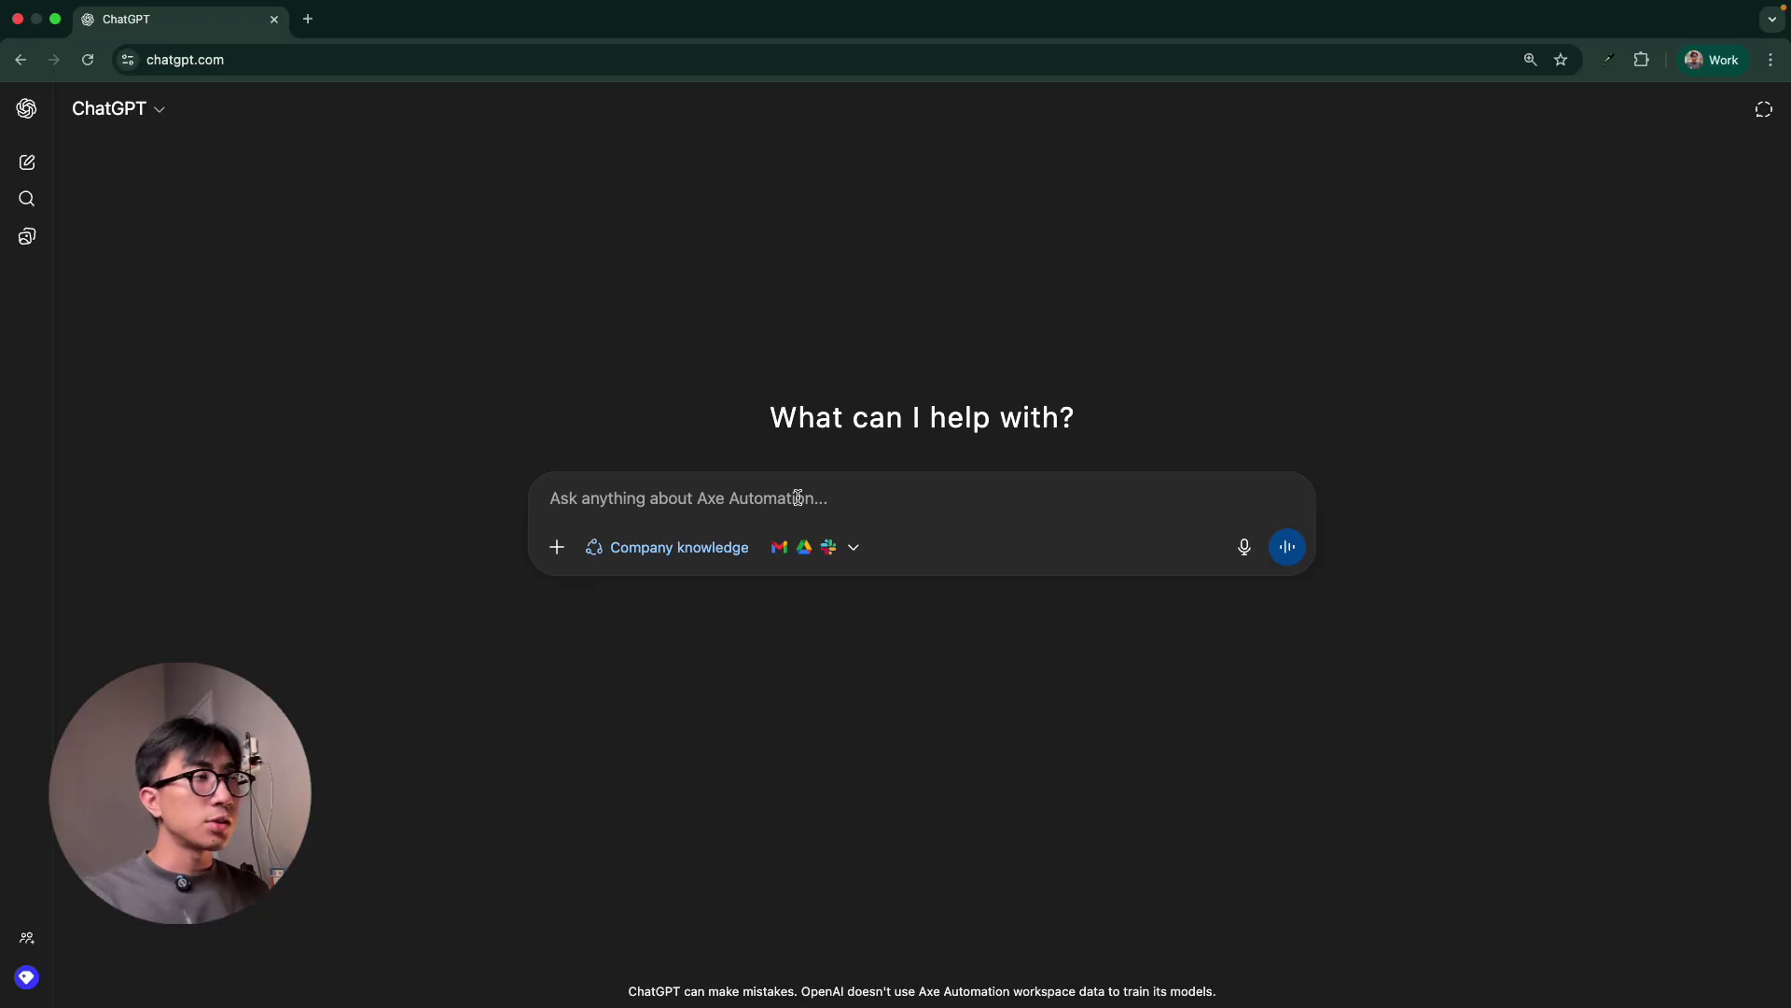
{"action": "type", "text": "what is the content that im planning for this week?"}
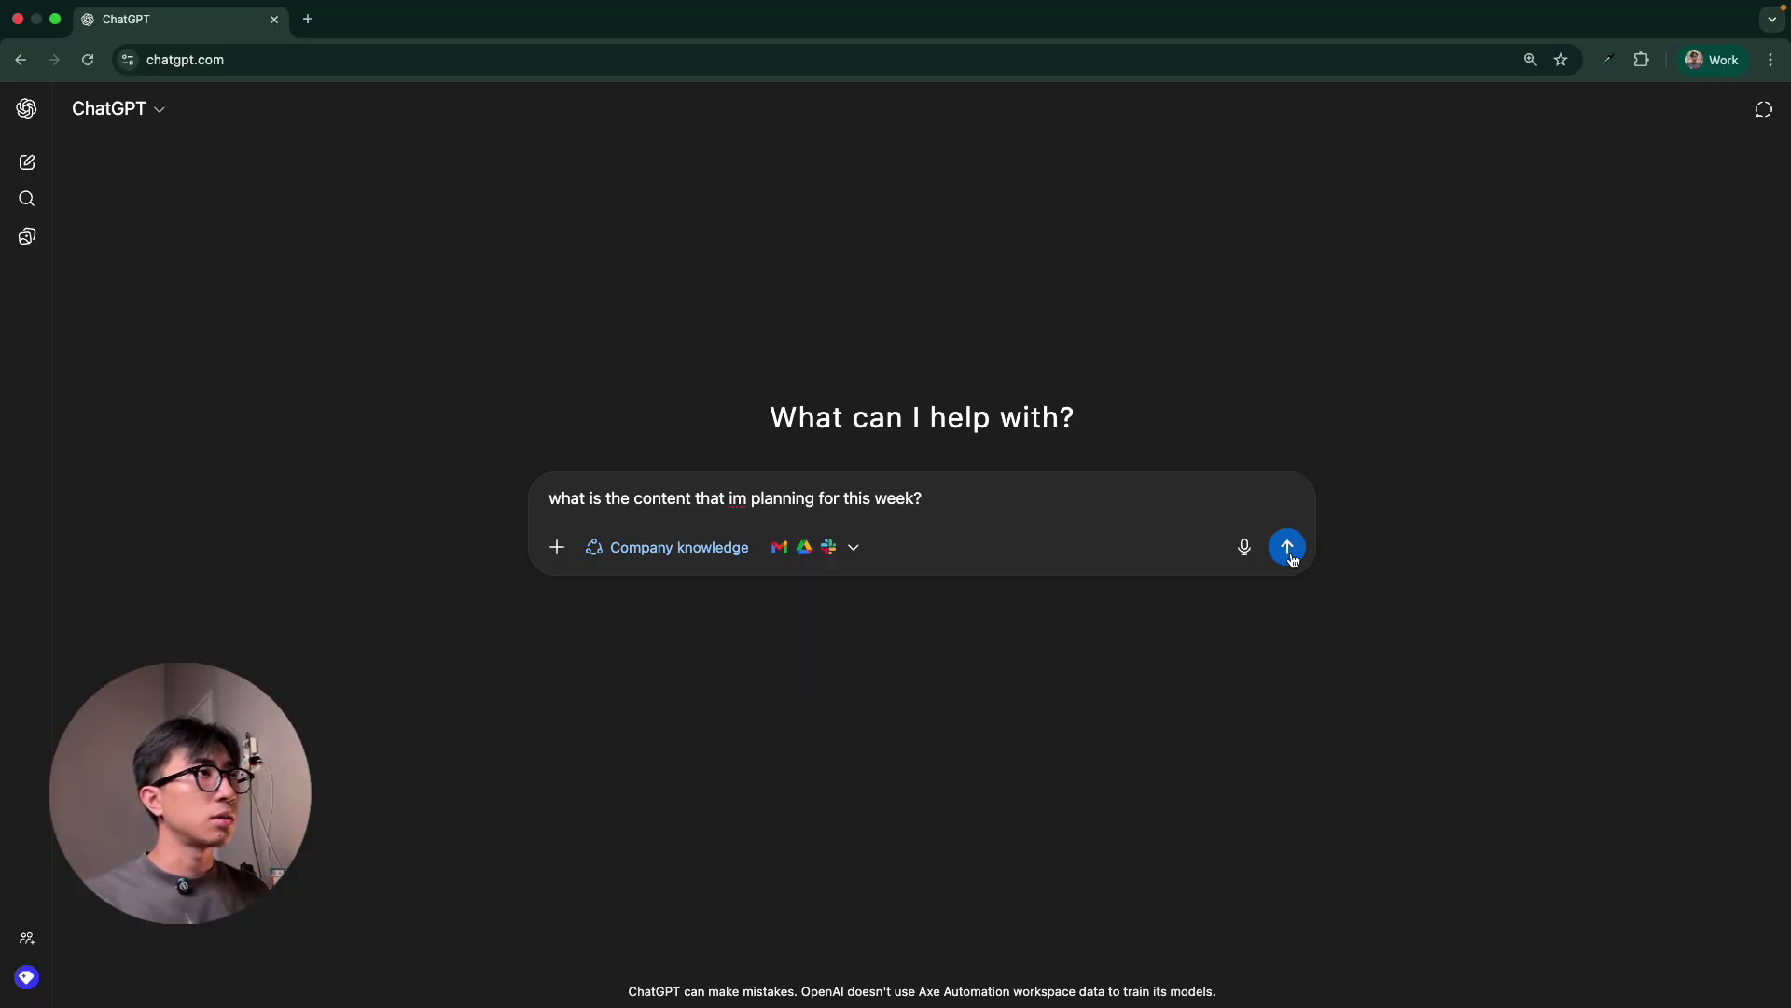
{"action": "left_click", "coordinate": [1290, 554]}
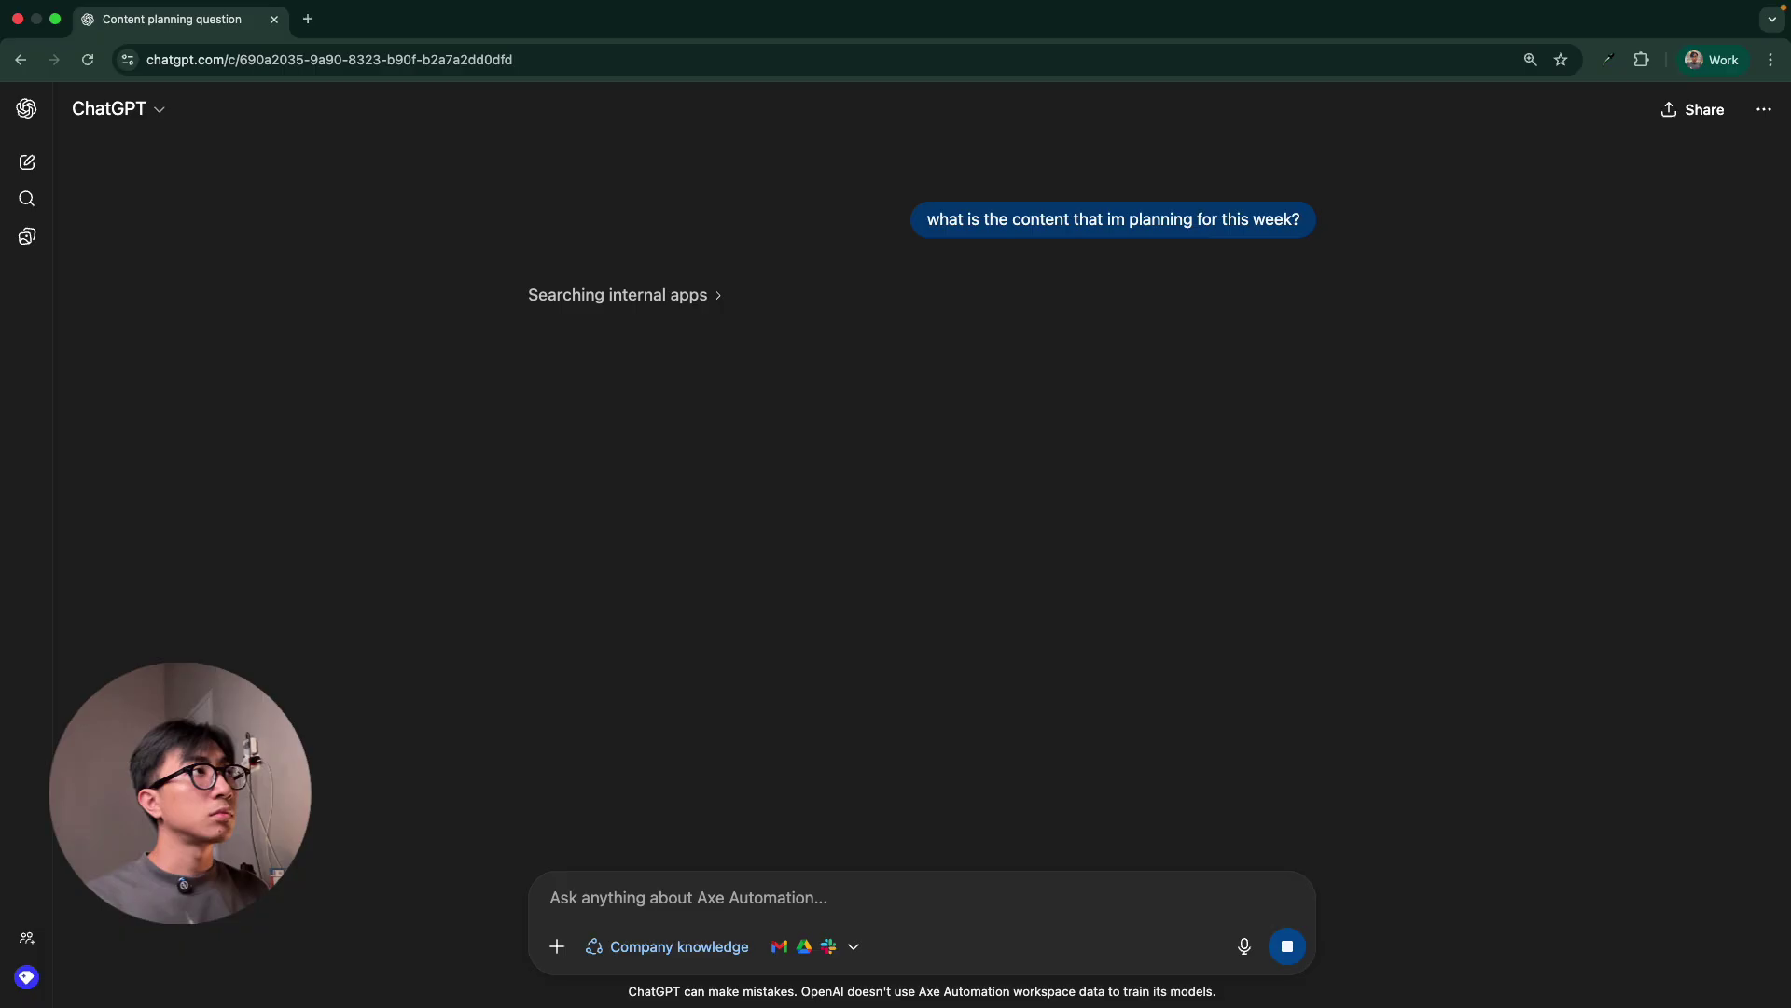
- Show the internal-search activity and the Google Drive and Slack citations behind the answer
{"action": "left_click", "coordinate": [710, 296]}
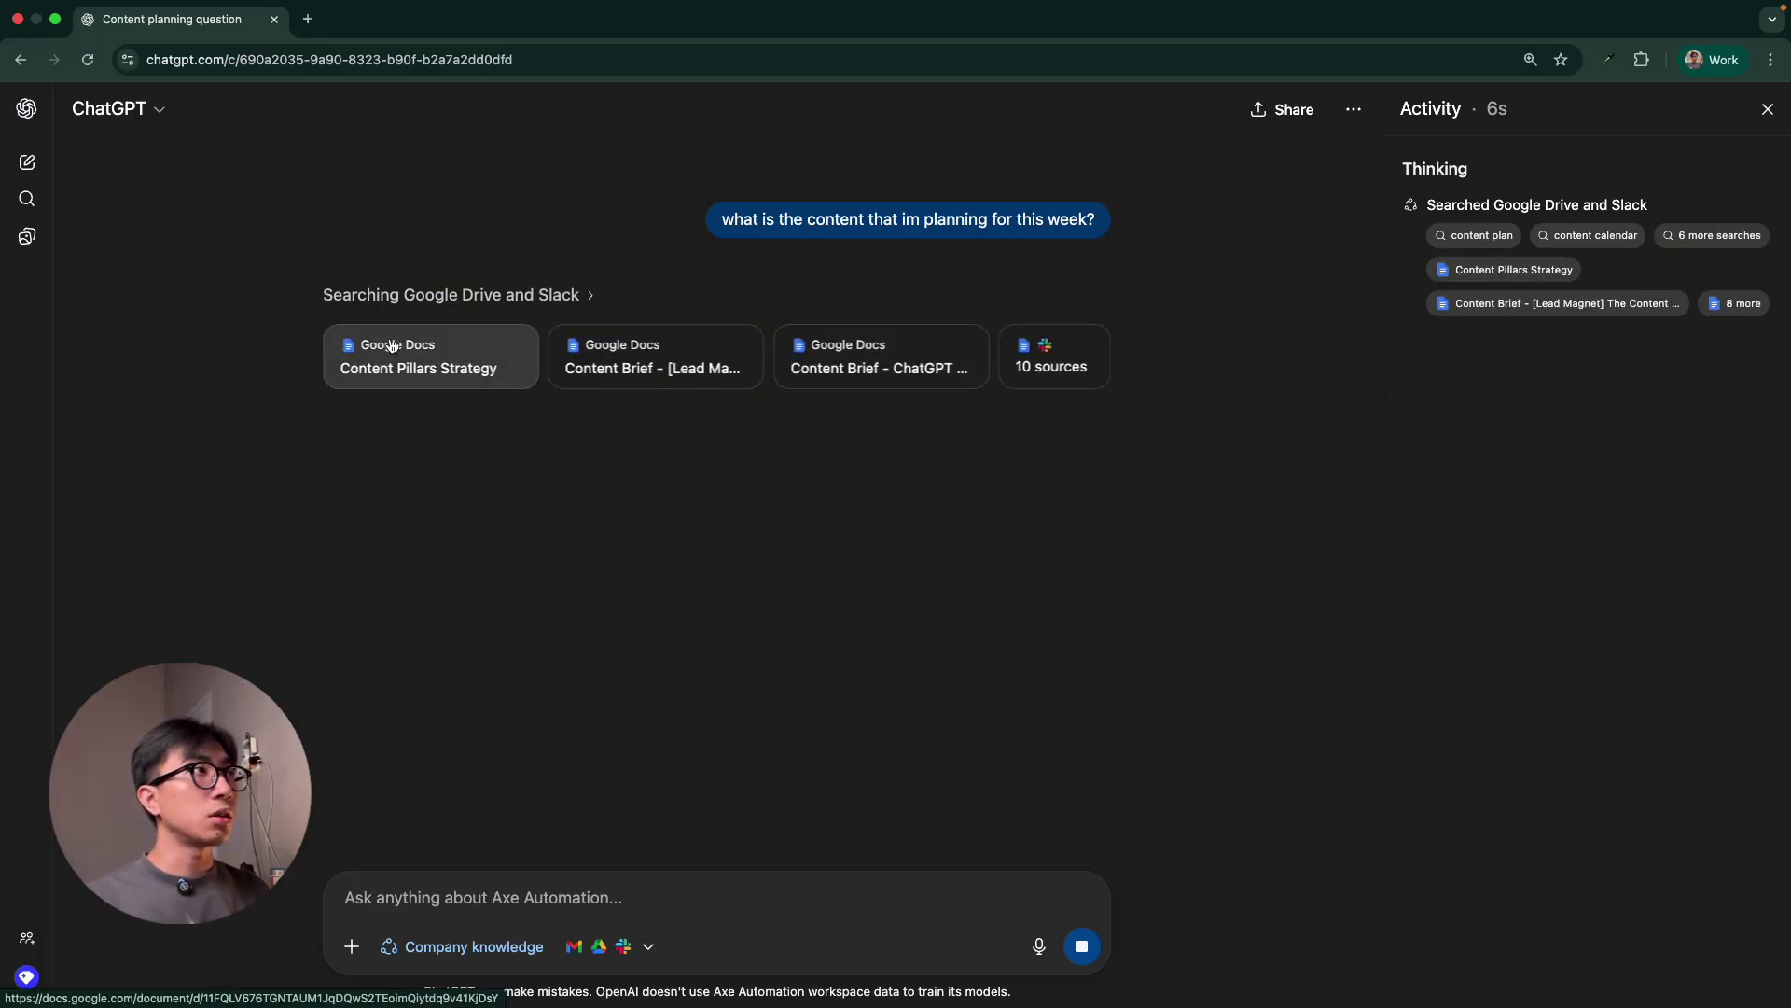
{"action": "left_click", "coordinate": [1050, 366]}
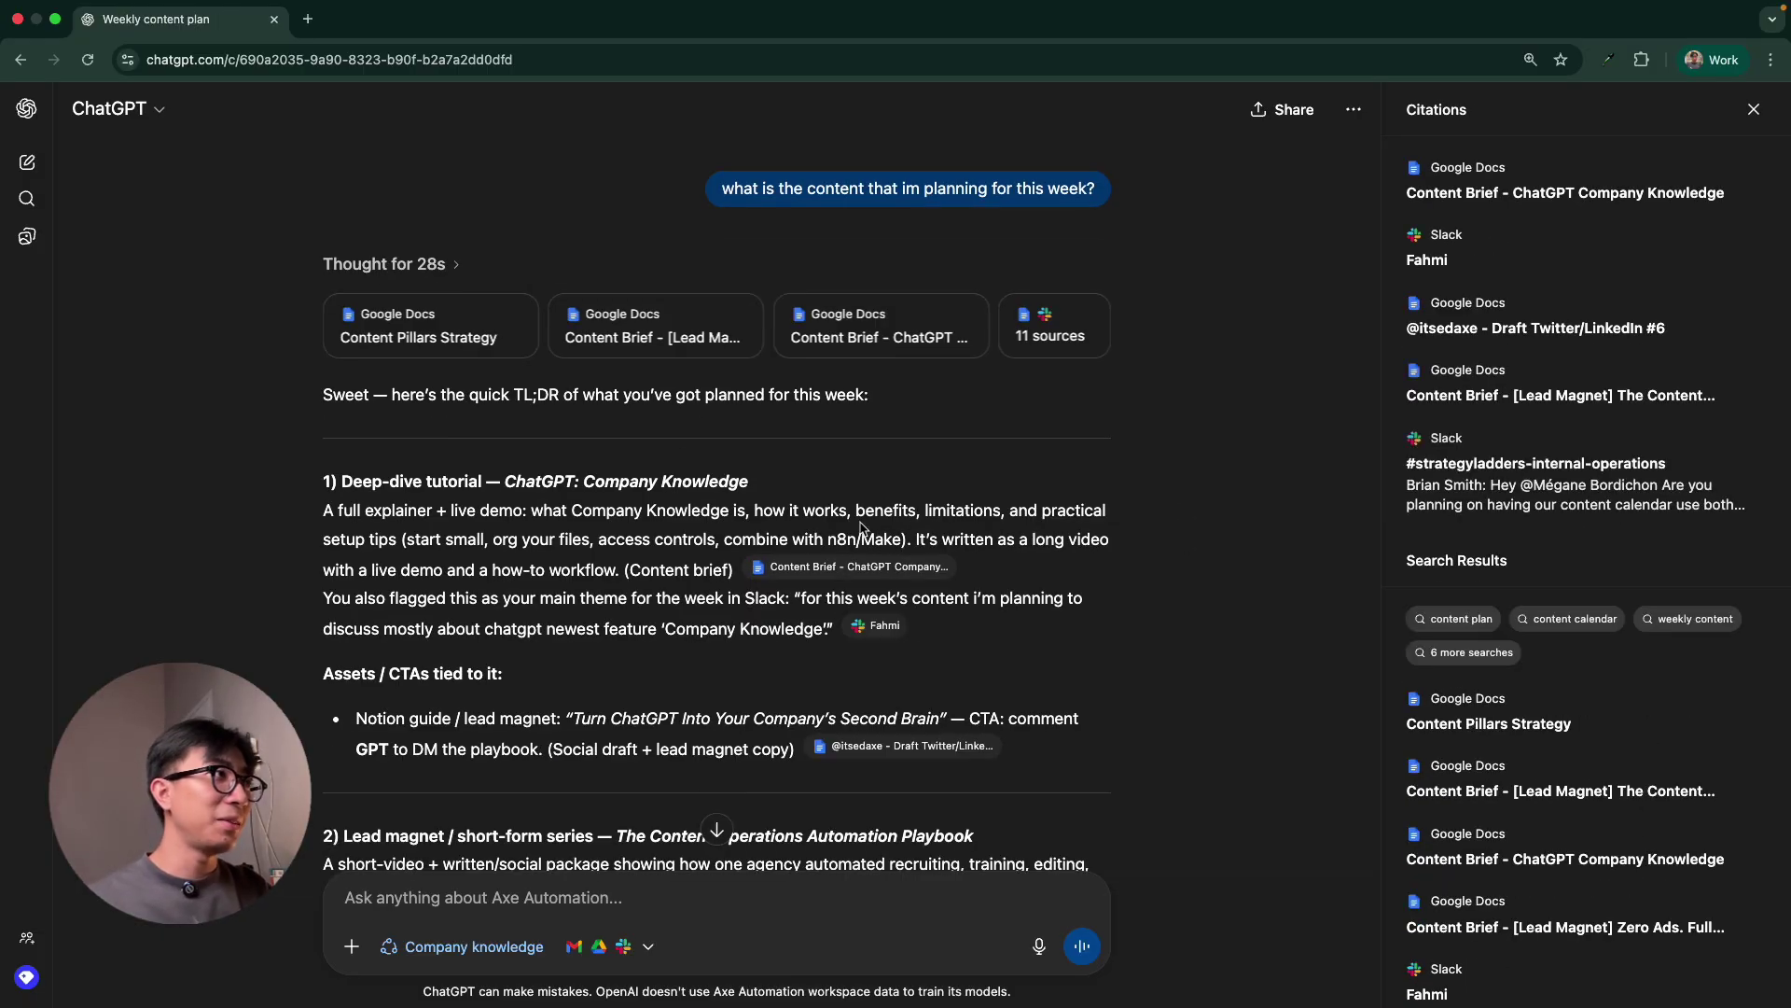
{"action": "left_click_drag", "start_coordinate": [543, 484], "coordinate": [760, 497]}
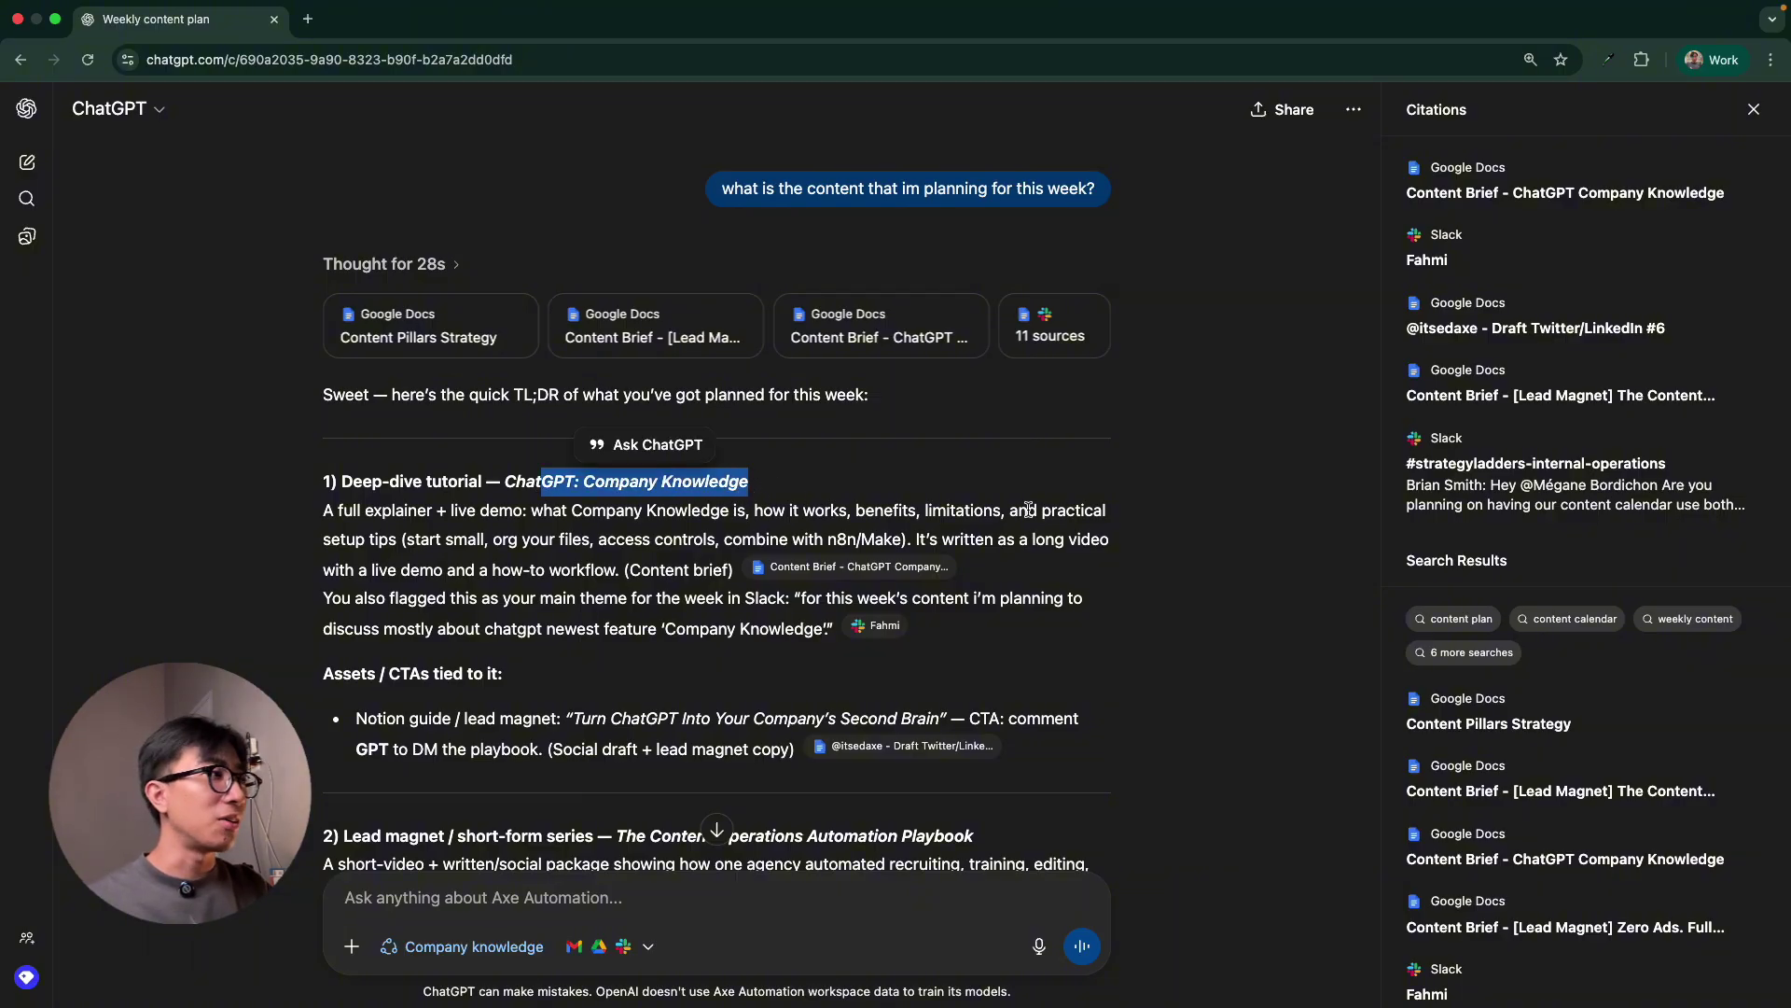
{"action": "scroll", "coordinate": [1027, 509], "scroll_direction": "down", "scroll_amount": 5}
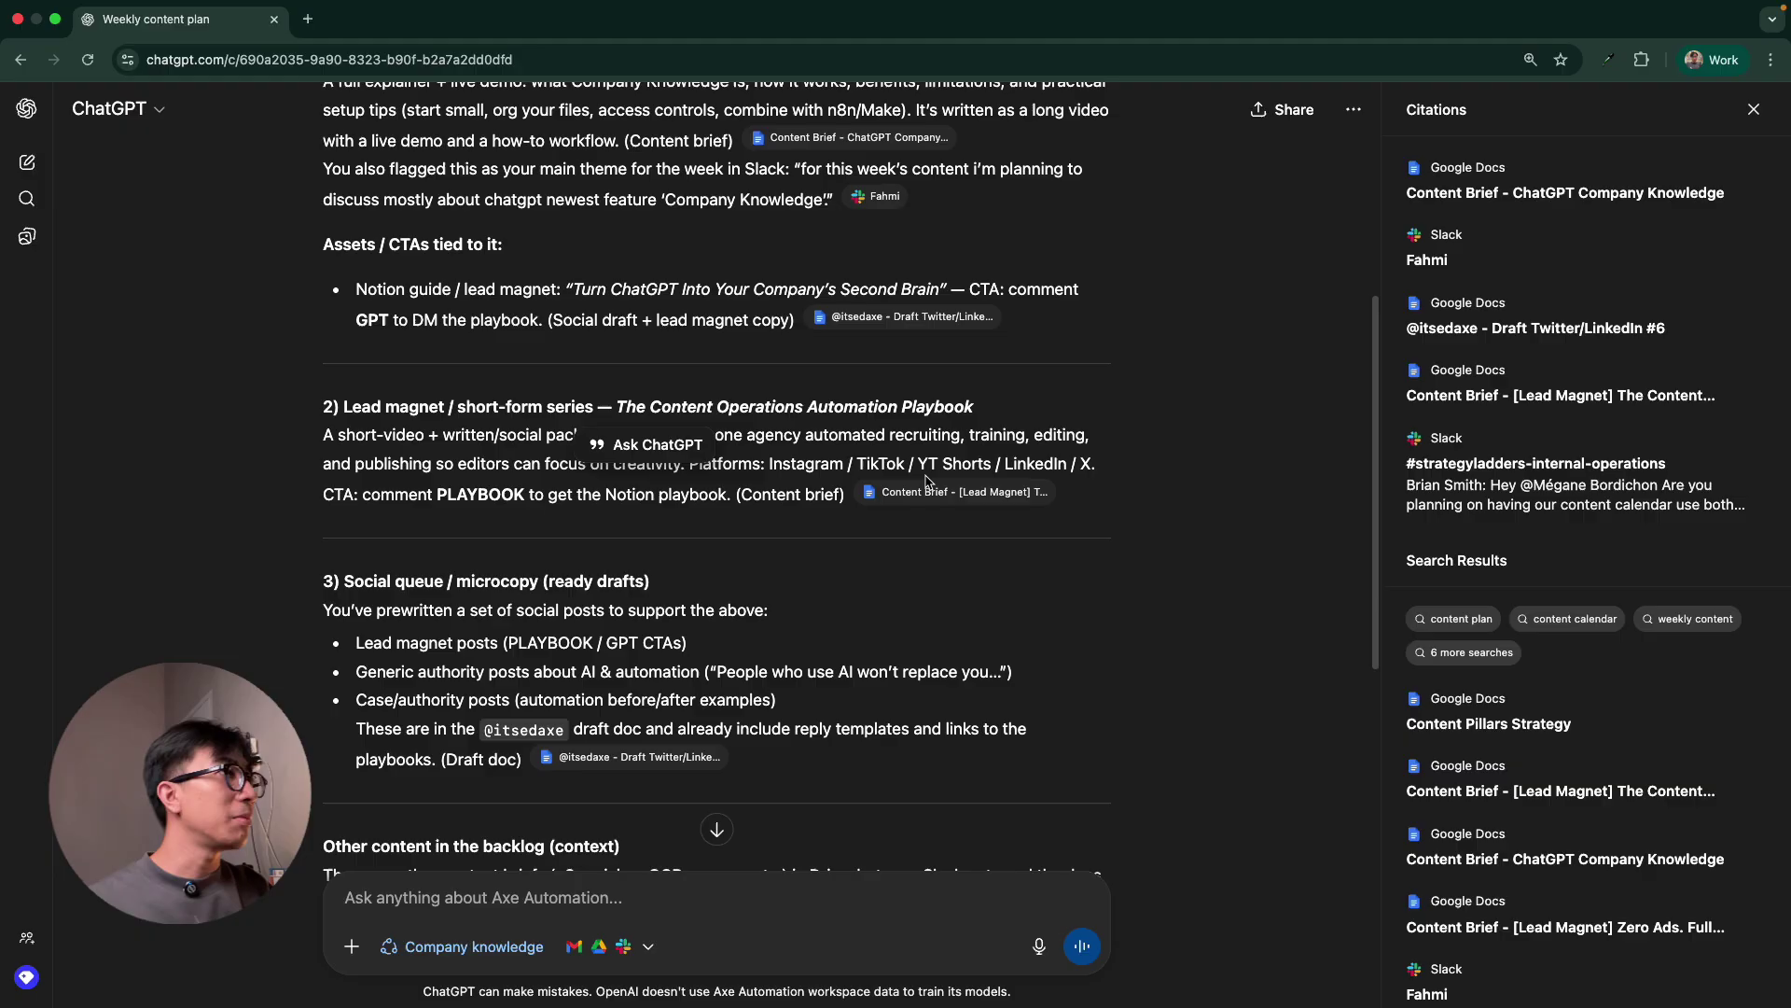
{"action": "scroll", "coordinate": [926, 480], "scroll_direction": "down", "scroll_amount": 4}
{"action": "scroll", "coordinate": [873, 627], "scroll_direction": "down", "scroll_amount": 1}
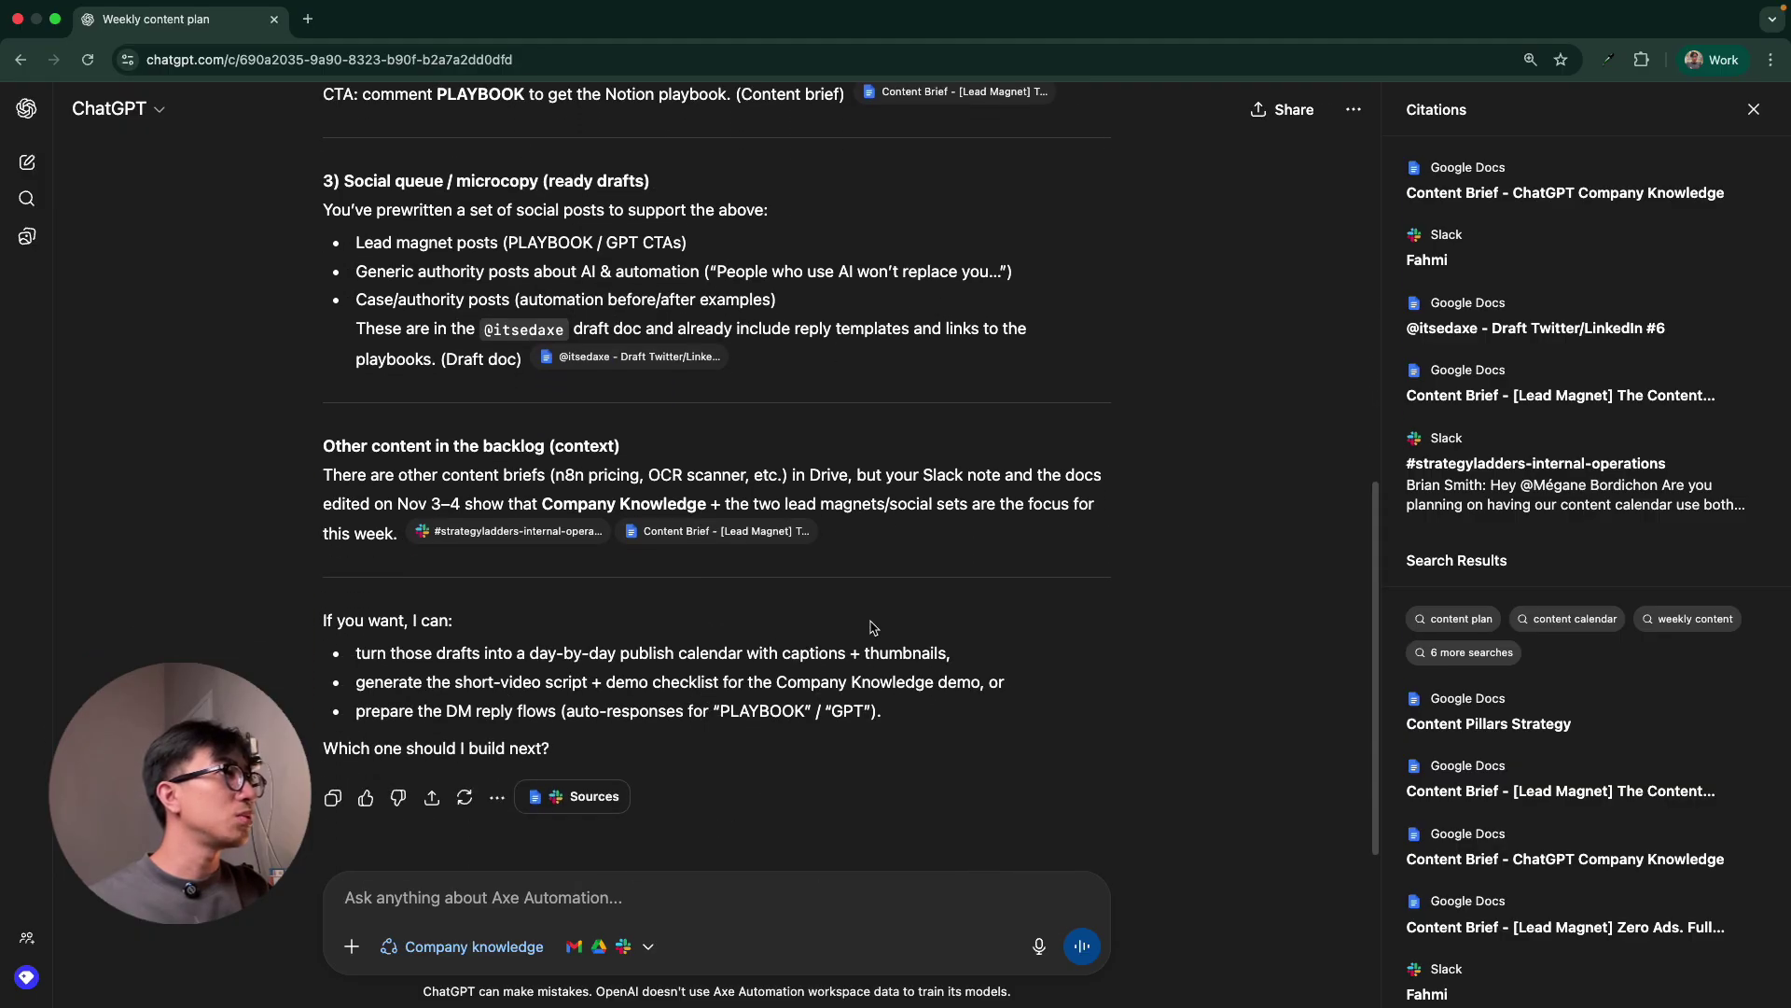
{"action": "scroll", "coordinate": [873, 627], "scroll_direction": "down", "scroll_amount": 1}
{"action": "scroll", "coordinate": [668, 560], "scroll_direction": "up", "scroll_amount": 10}
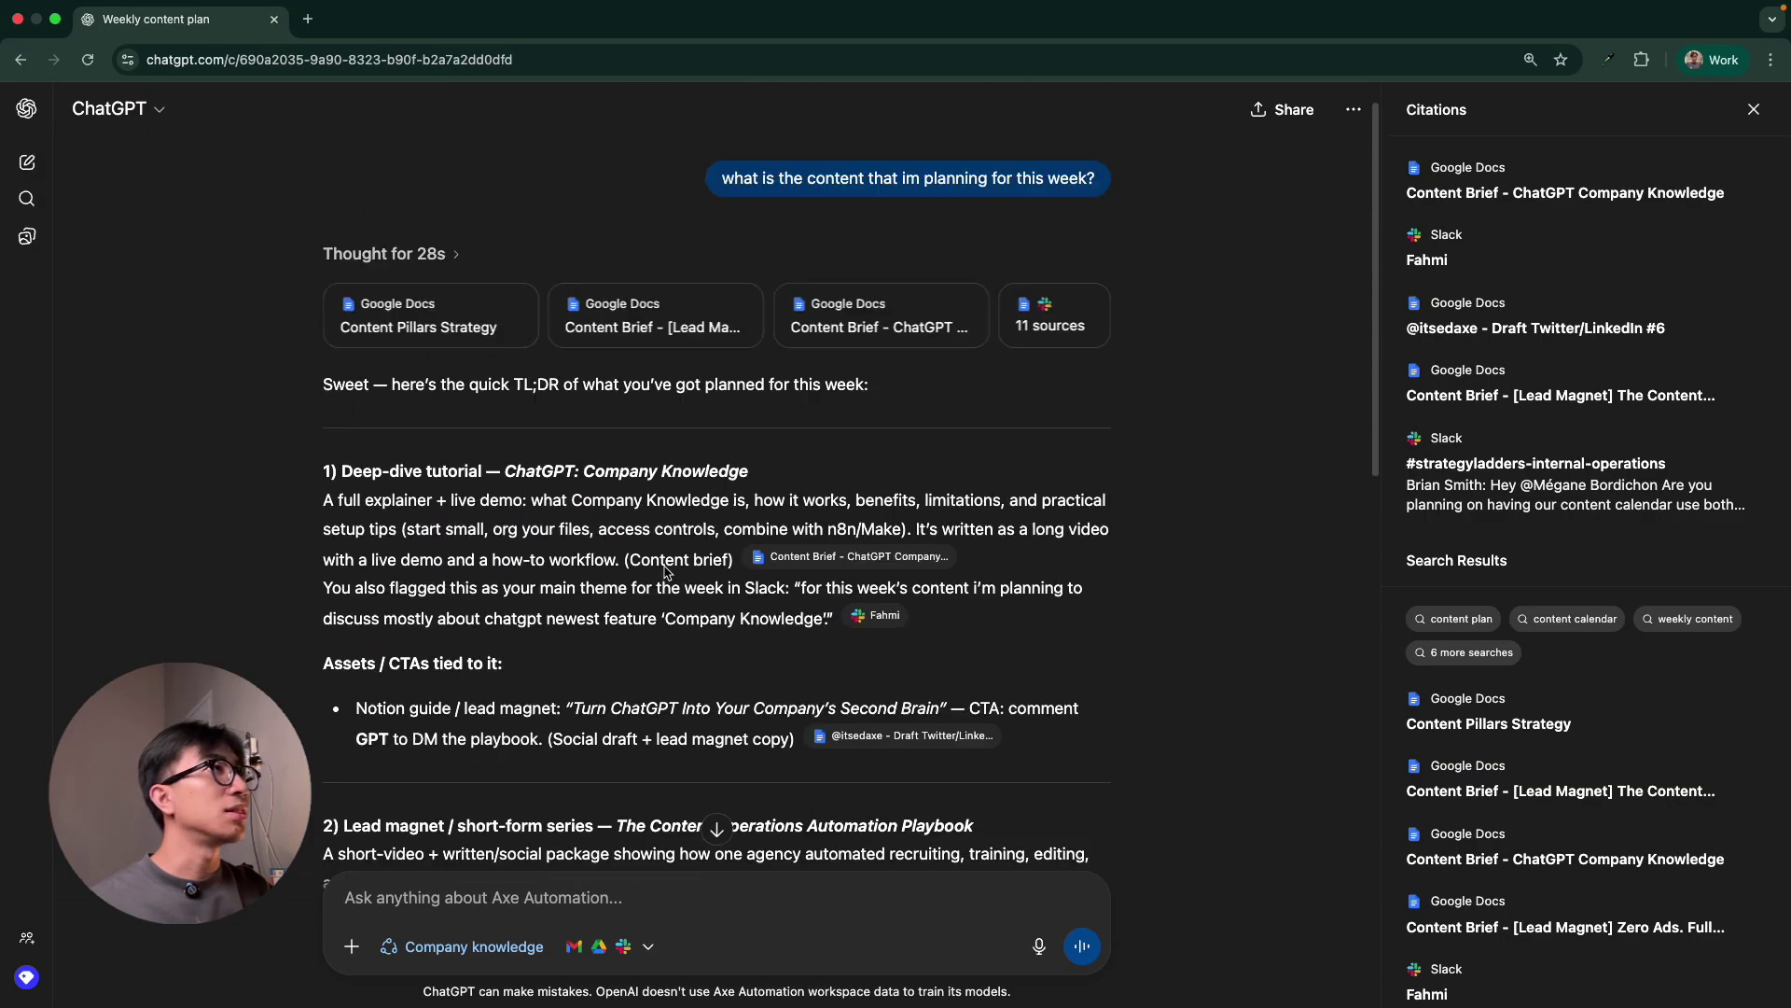
{"action": "scroll", "coordinate": [668, 571], "scroll_direction": "up", "scroll_amount": 1}
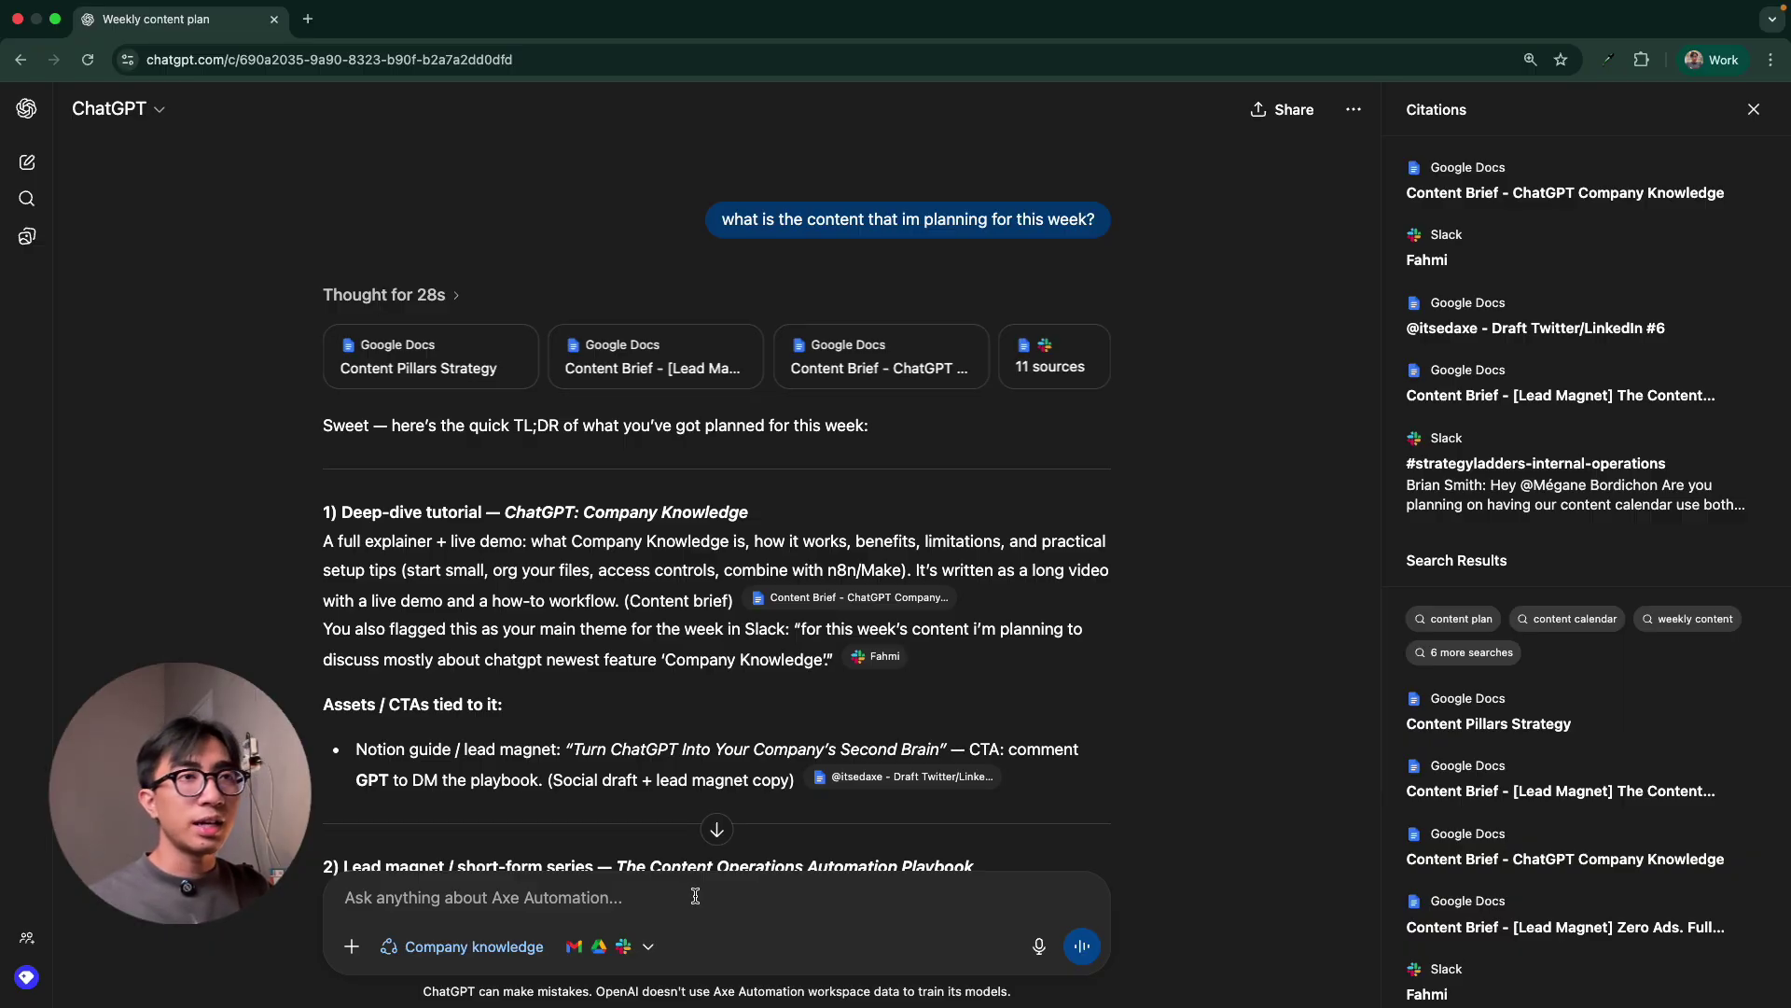
{"action": "scroll", "coordinate": [1367, 602], "scroll_direction": "down", "scroll_amount": 1}
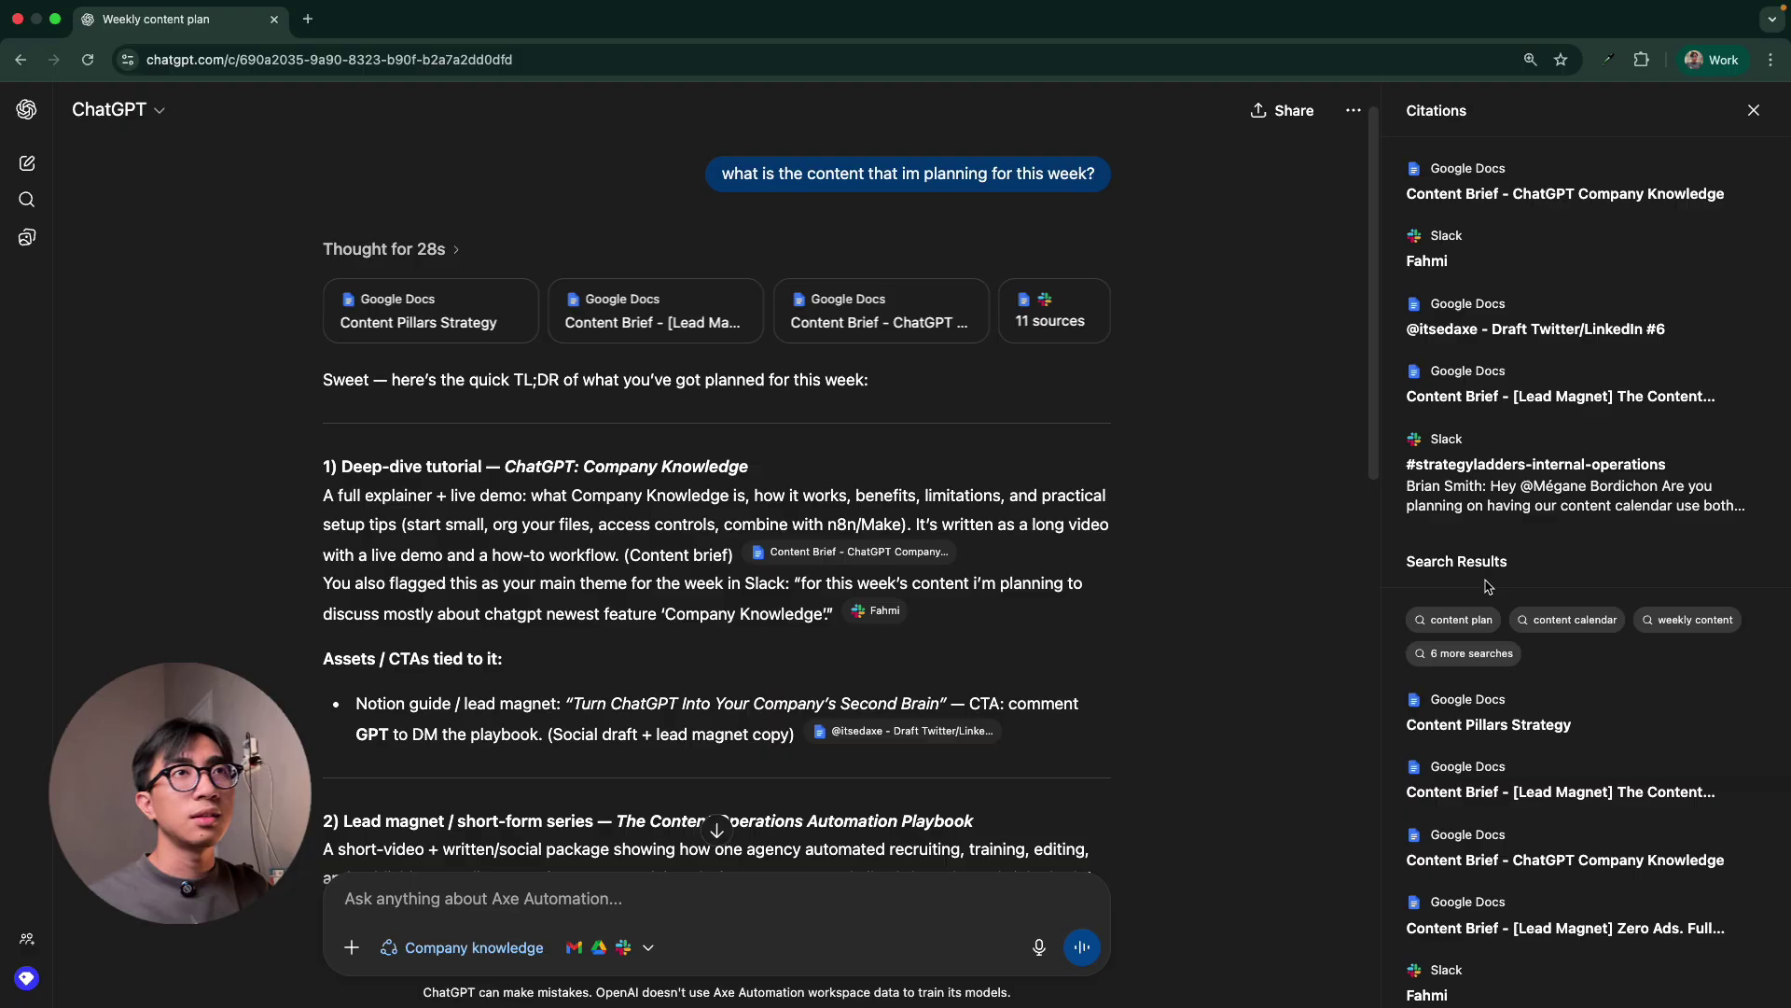
{"action": "scroll", "coordinate": [1492, 607], "scroll_direction": "down", "scroll_amount": 6}
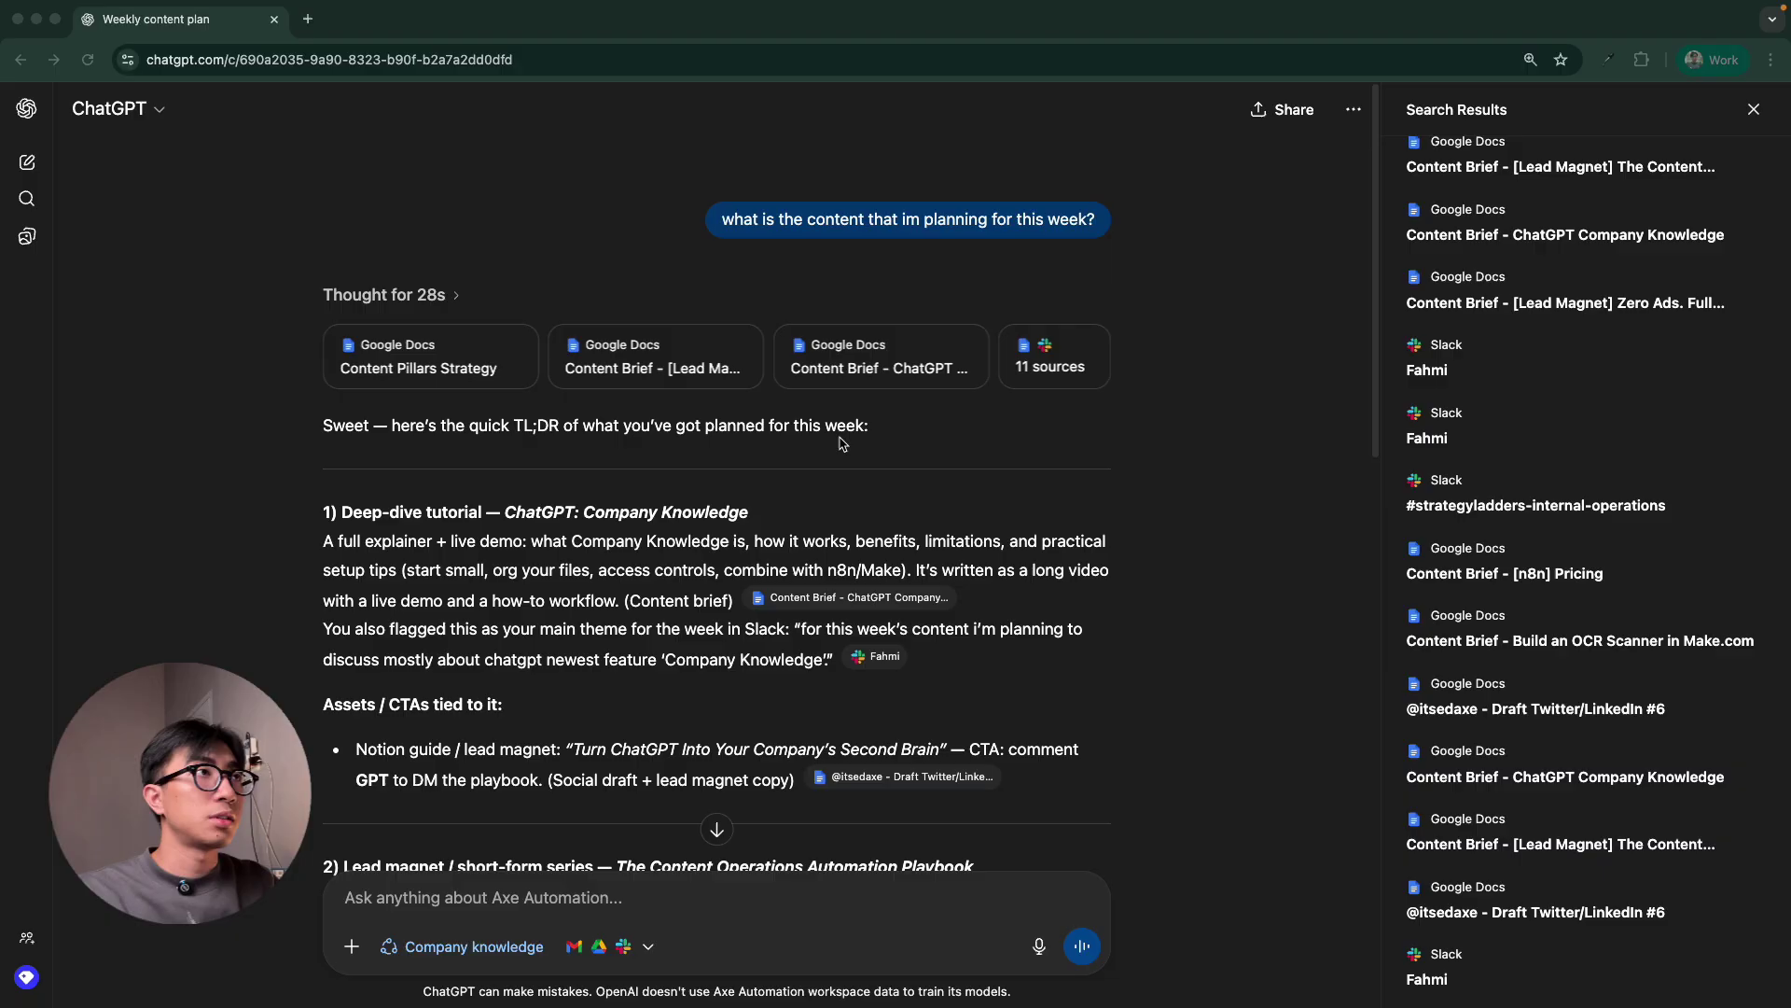
{"action": "scroll", "coordinate": [867, 562], "scroll_direction": "down", "scroll_amount": 10}
{"action": "scroll", "coordinate": [867, 562], "scroll_direction": "up", "scroll_amount": 4}
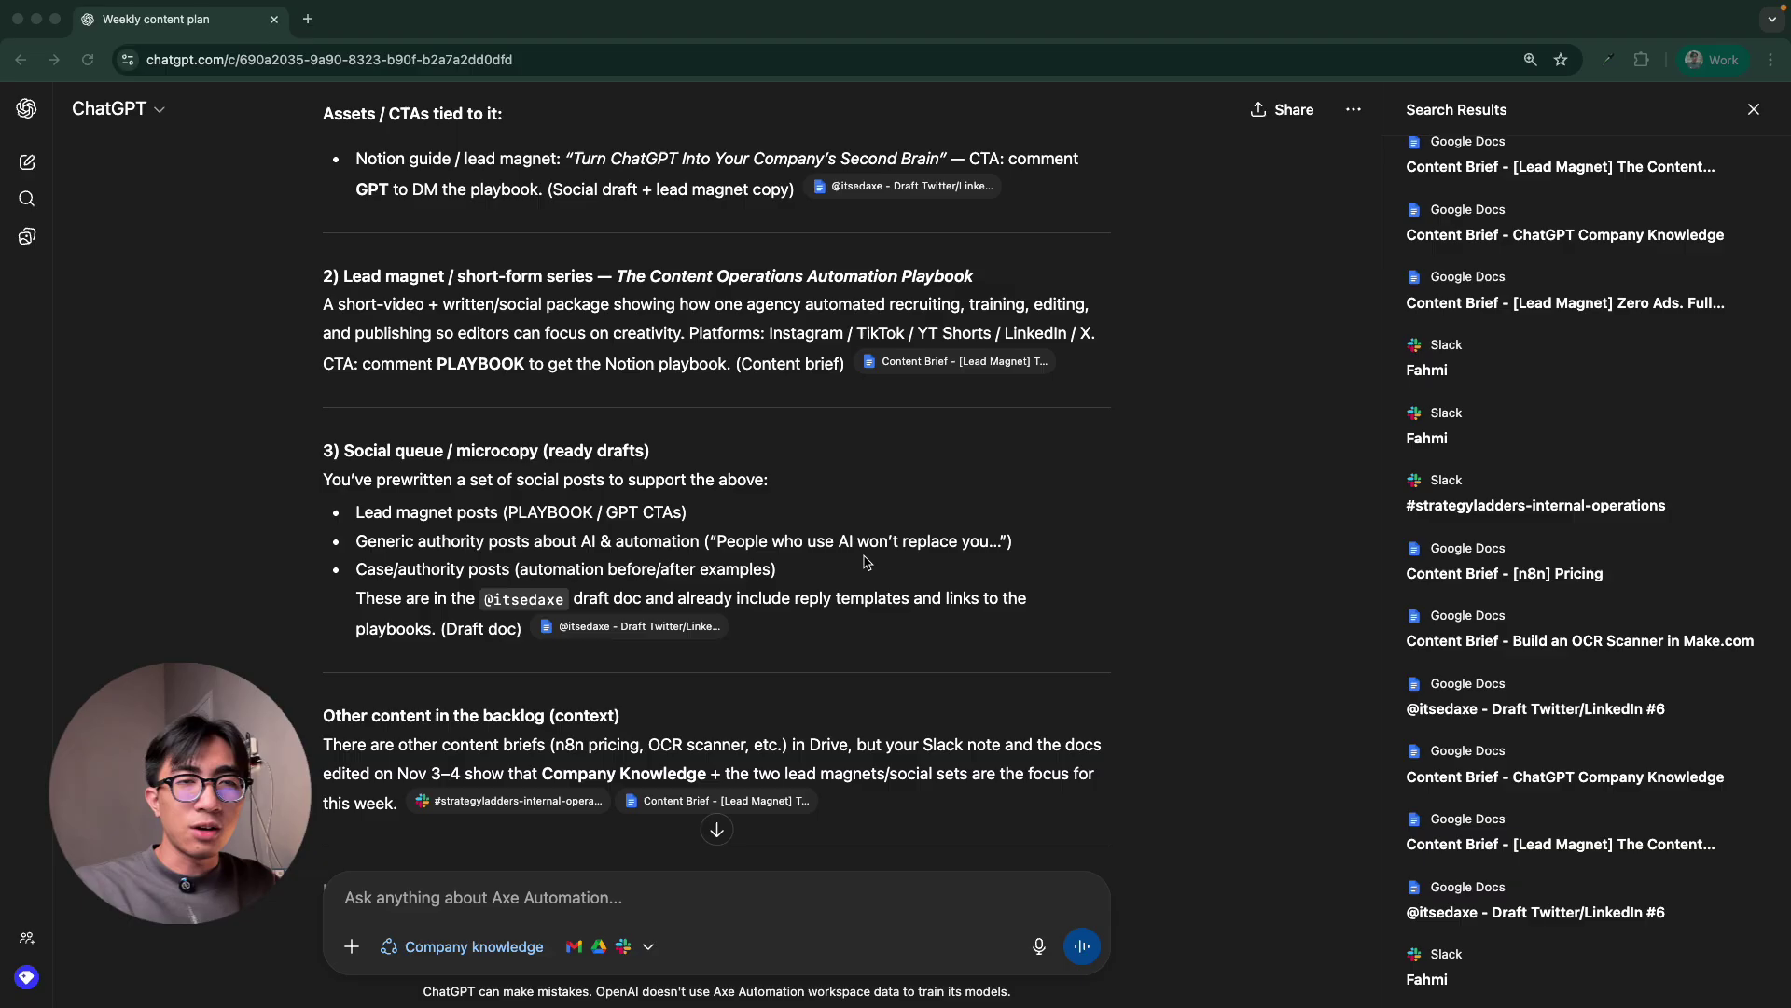
{"action": "scroll", "coordinate": [1123, 639], "scroll_direction": "down", "scroll_amount": 4}
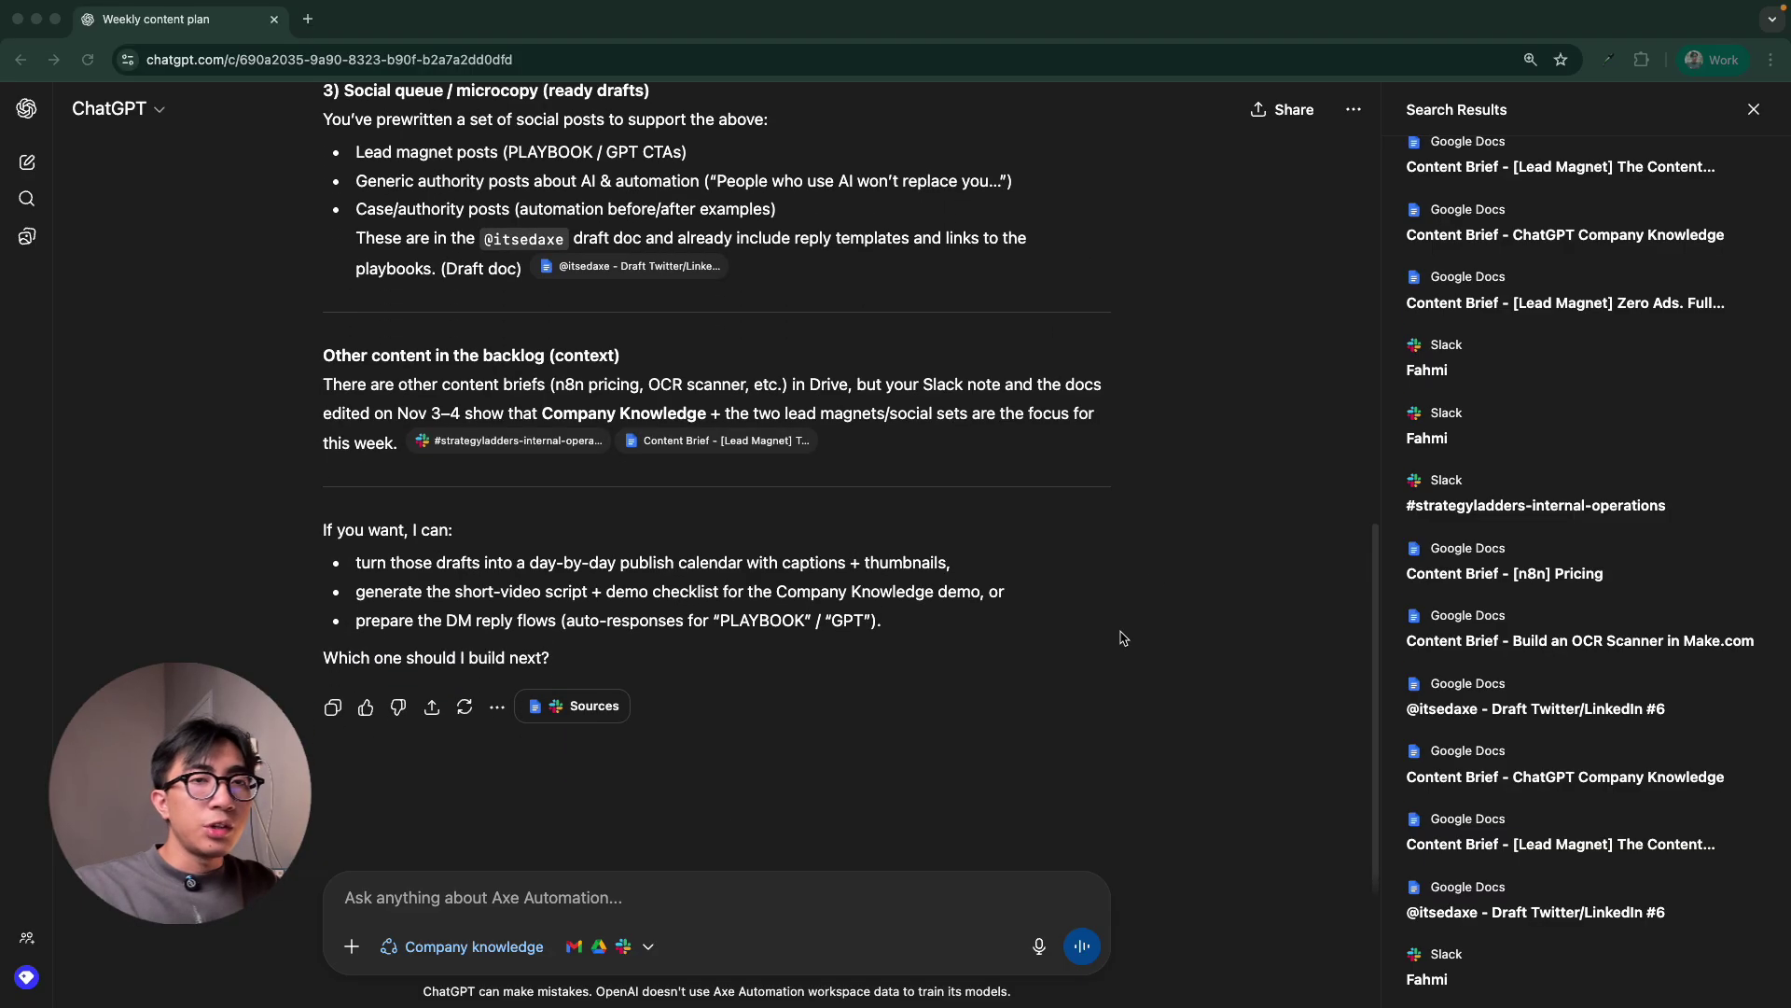